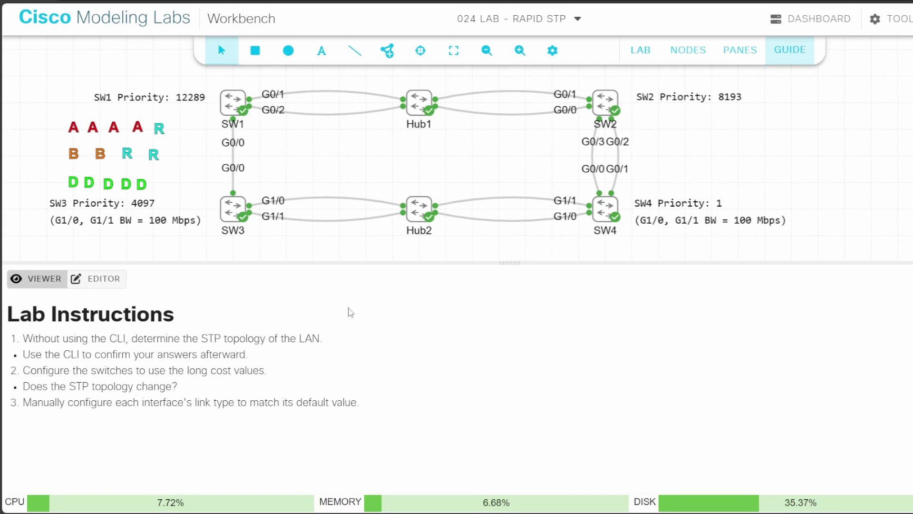
Highlight the lab instructions, including those on long cost values and interface link types
drag(23, 339, 338, 340)
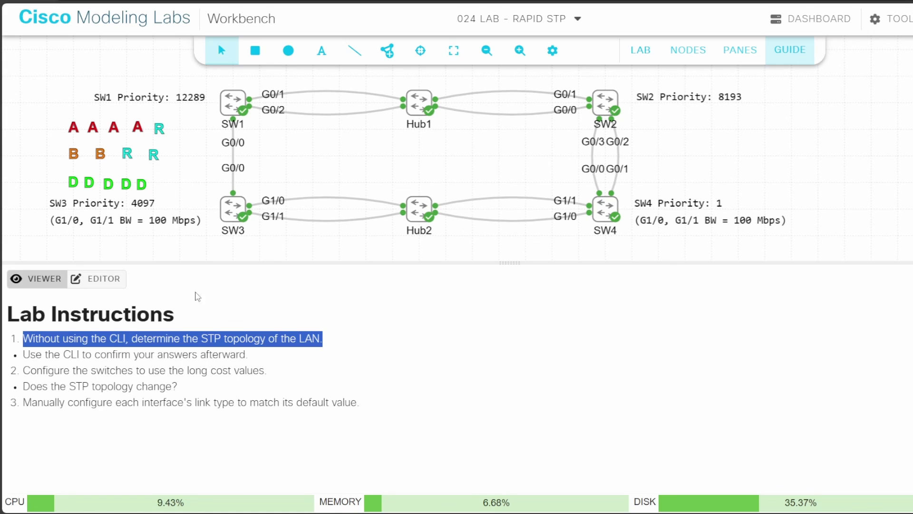
click(273, 374)
drag(274, 374, 17, 372)
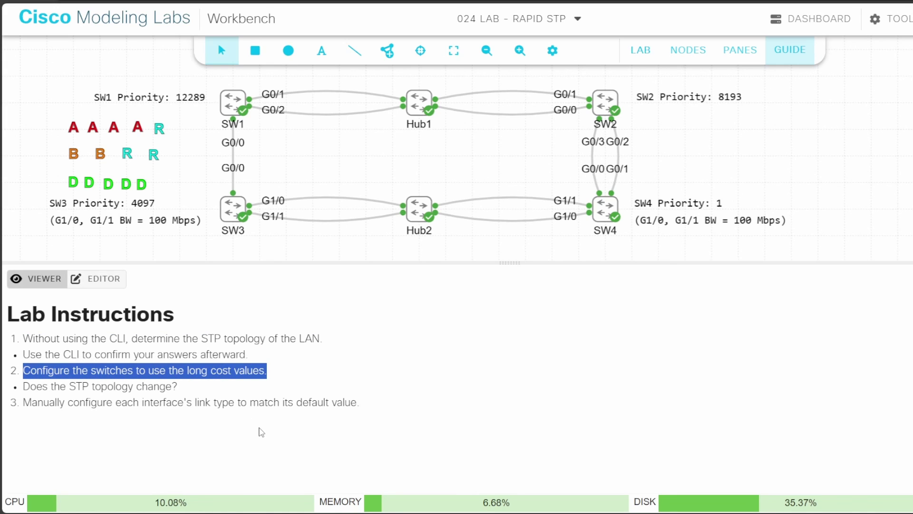
drag(364, 402, 12, 400)
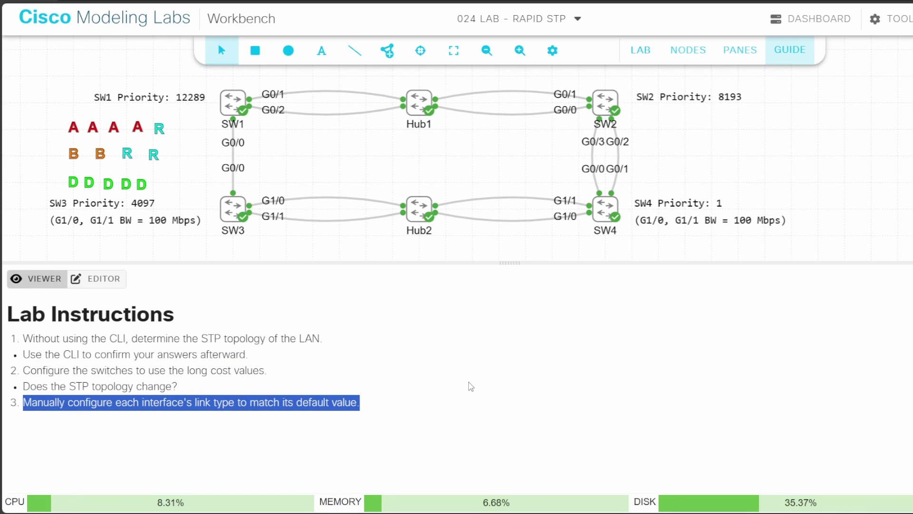
click(394, 359)
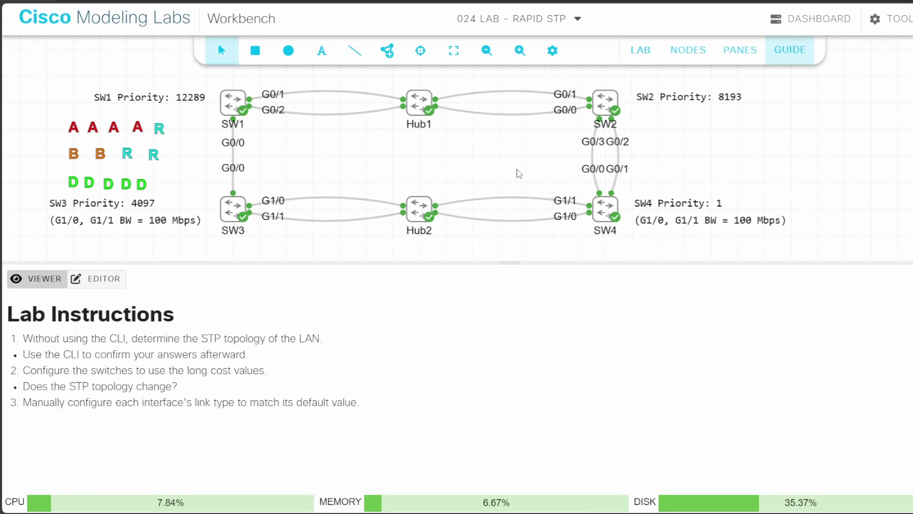
Drag the cyan R label to SW2's G0/3 and a green D label above SW4's G0/0
click(161, 131)
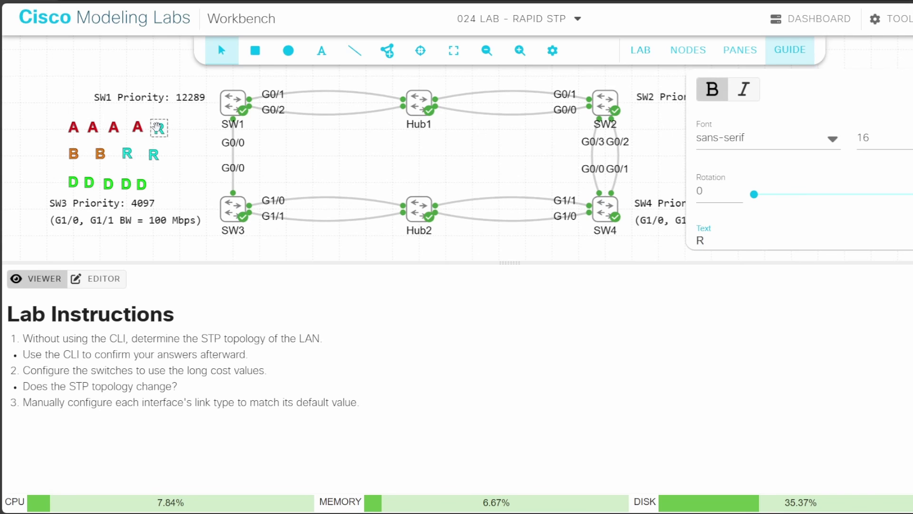
drag(157, 128, 578, 131)
click(141, 184)
mouse_move(141, 183)
mouse_down()
mouse_move(264, 170)
mouse_move(566, 165)
mouse_move(600, 180)
mouse_up()
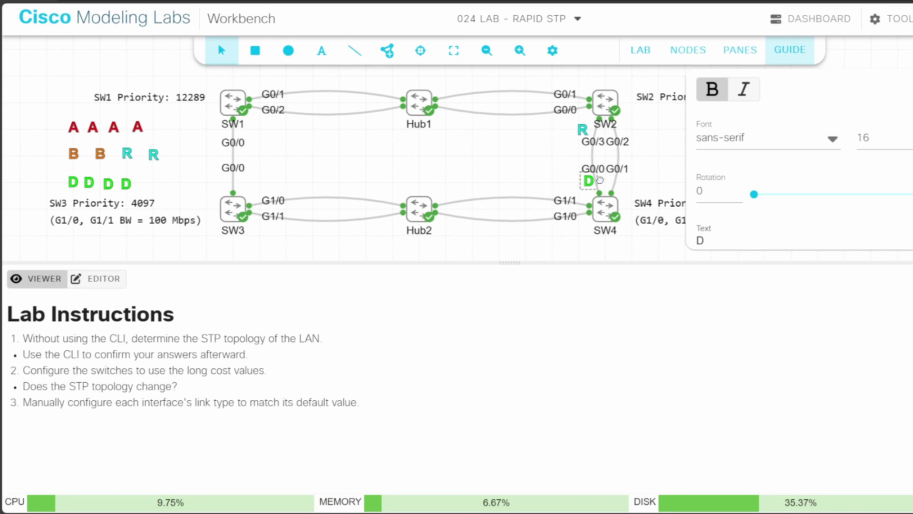
click(529, 165)
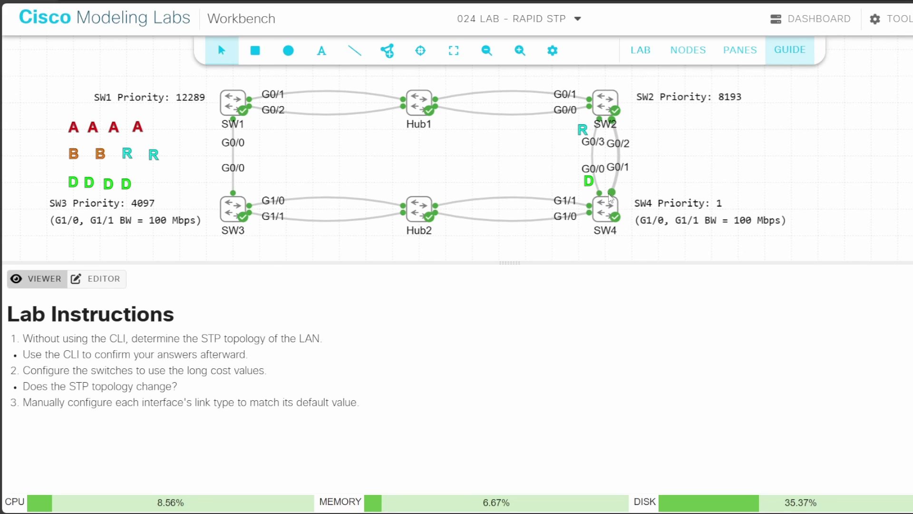
Label the SW1–SW3 link: cyan R at SW3's G0/0, green D beside SW1's G0/0
click(153, 154)
mouse_move(153, 154)
mouse_down()
mouse_move(180, 153)
mouse_move(218, 172)
mouse_move(218, 186)
mouse_up()
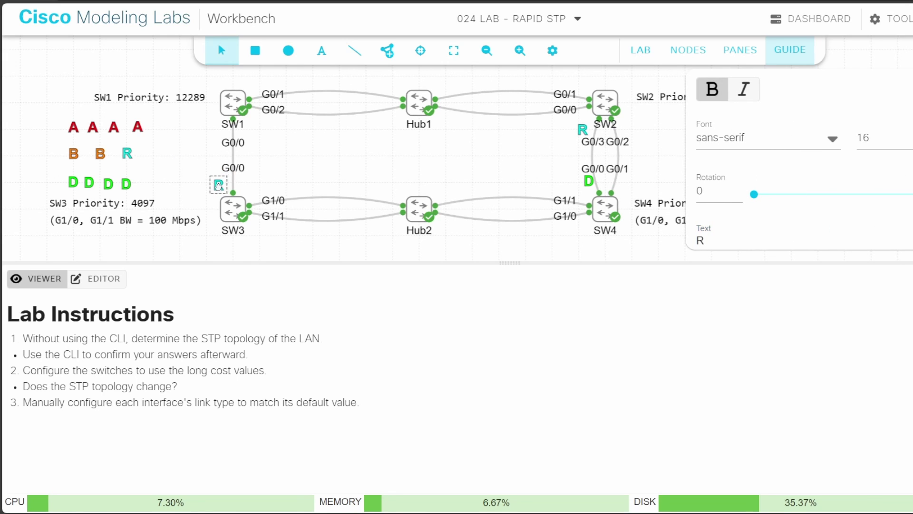
click(126, 185)
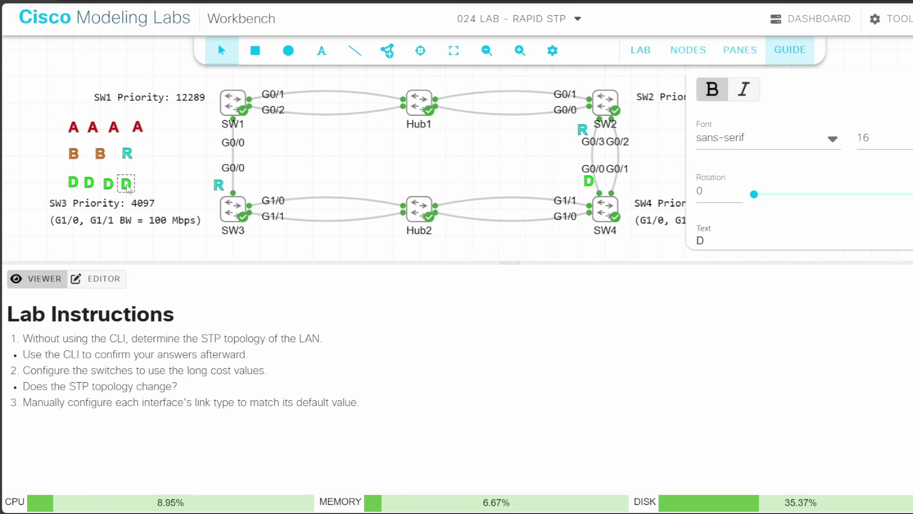
drag(125, 182, 212, 125)
click(313, 151)
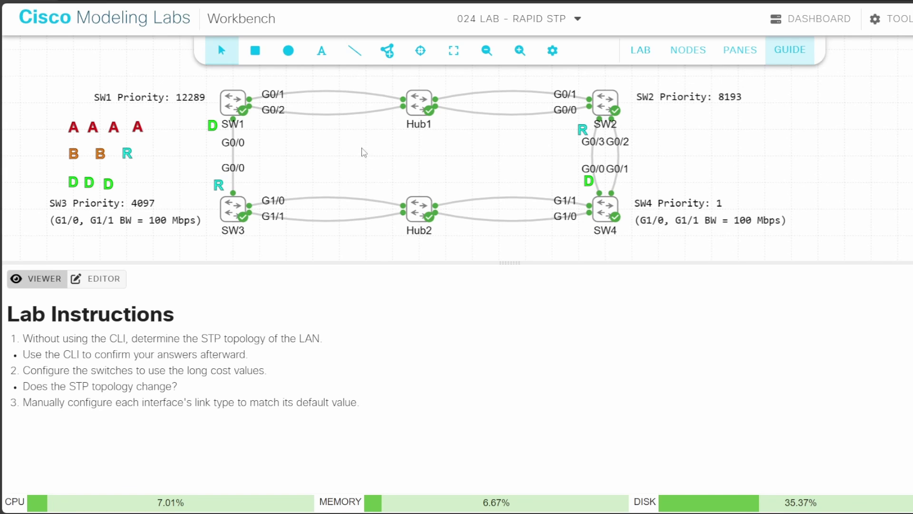
Drag the final cyan R label next to SW1's G0/1 port facing Hub1
click(127, 153)
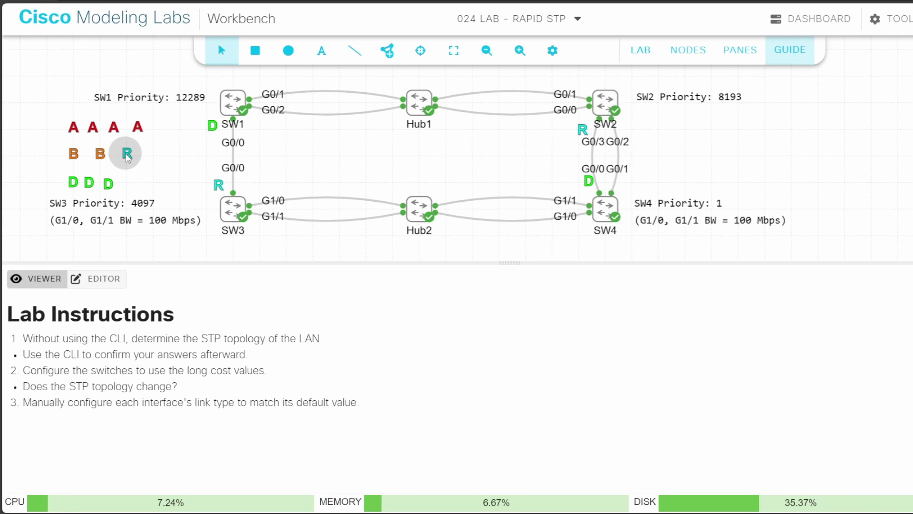
mouse_move(127, 153)
mouse_down()
mouse_move(238, 128)
mouse_move(256, 87)
mouse_up()
click(335, 152)
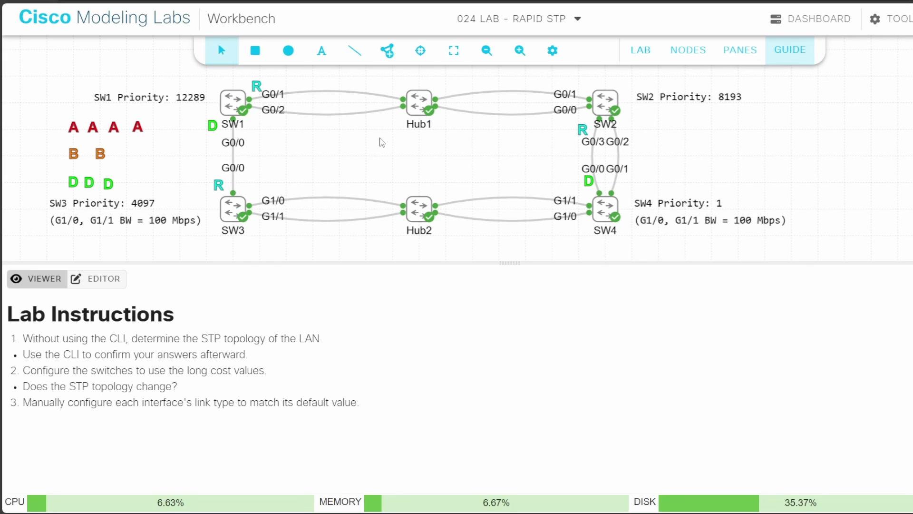
Place a green D label at SW2's G0/0 port
click(108, 183)
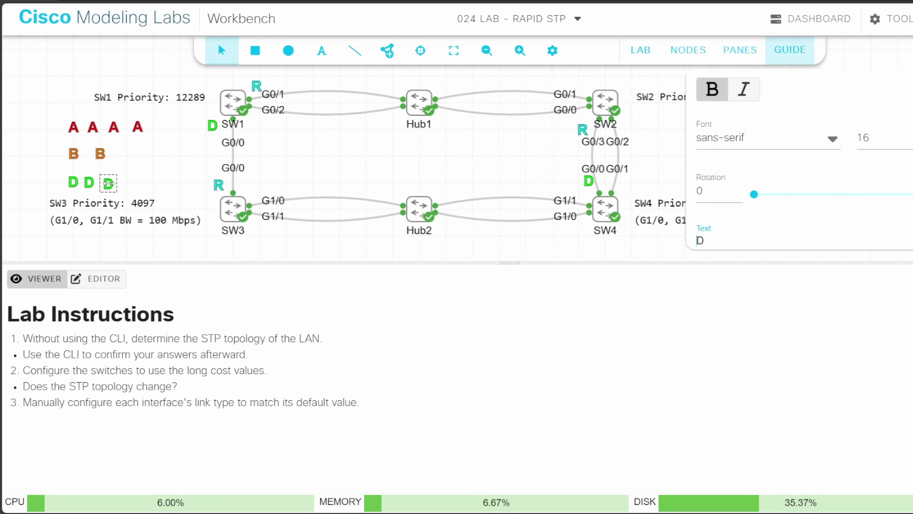
mouse_move(108, 183)
mouse_down()
mouse_move(567, 124)
mouse_move(559, 121)
mouse_up()
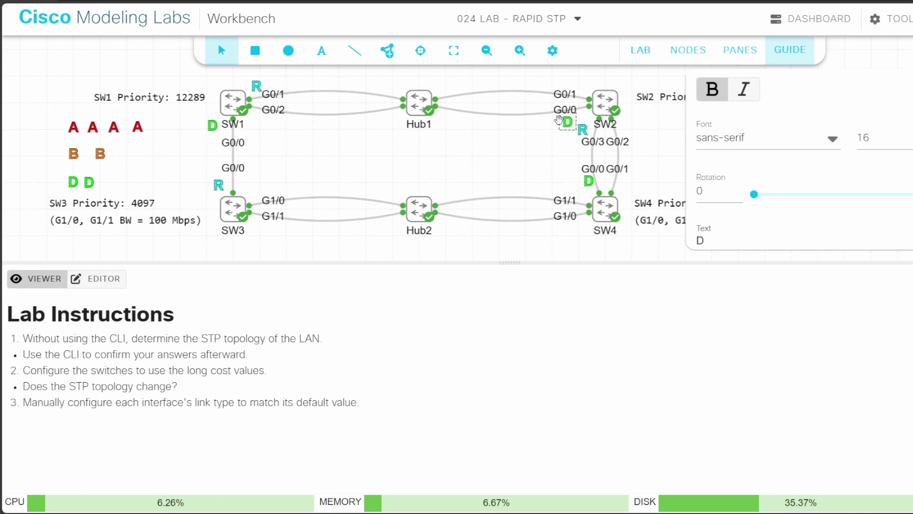
click(505, 163)
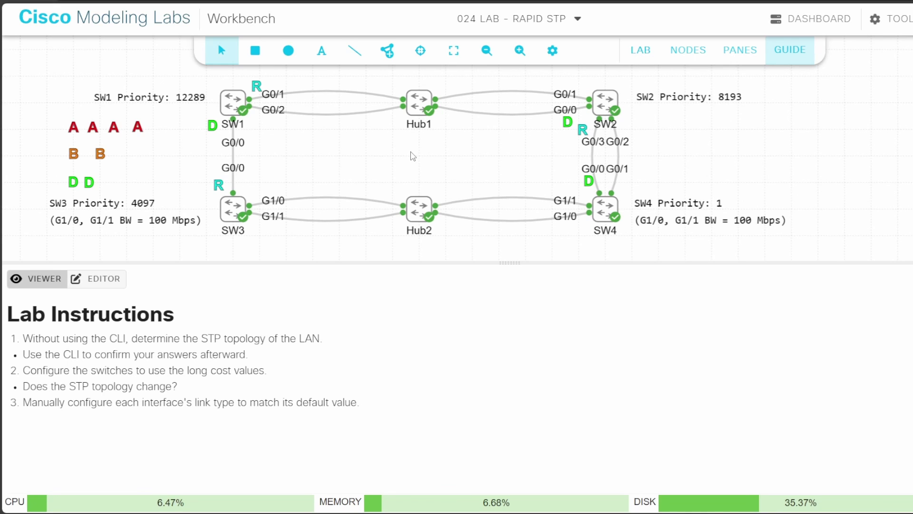
Add an orange B label above SW2's G0/1 and a red A beside SW1's G0/2
click(100, 153)
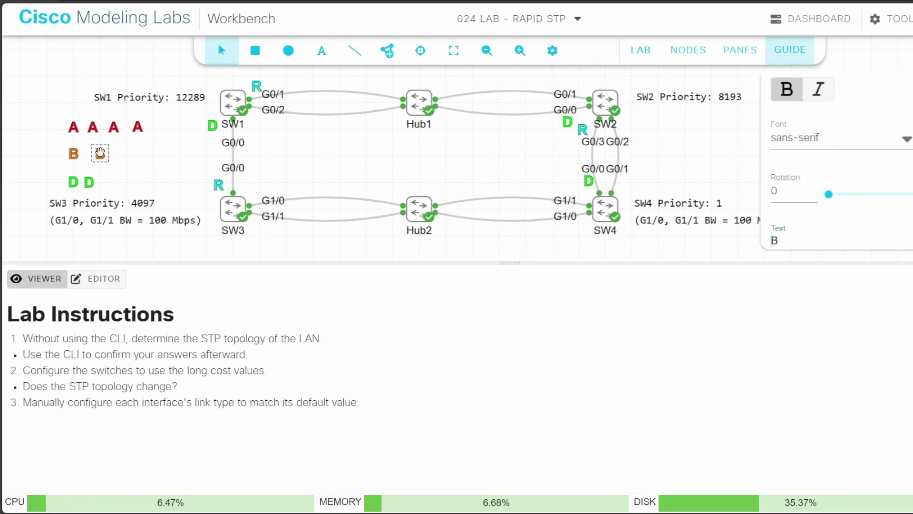
drag(100, 153, 581, 84)
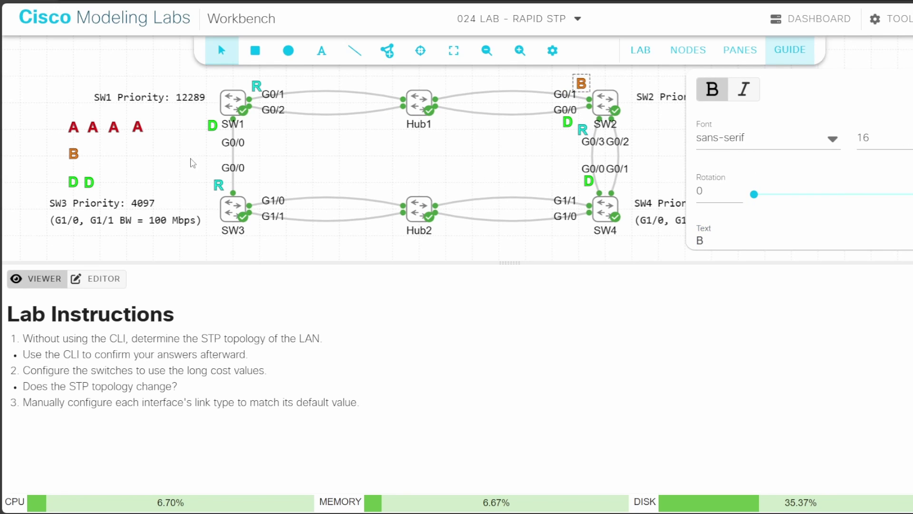
click(137, 126)
drag(138, 127, 263, 123)
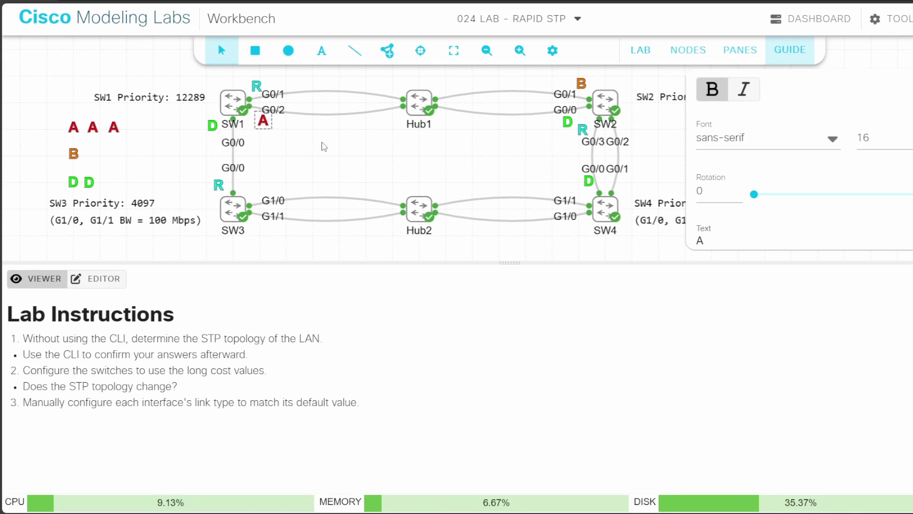
click(389, 167)
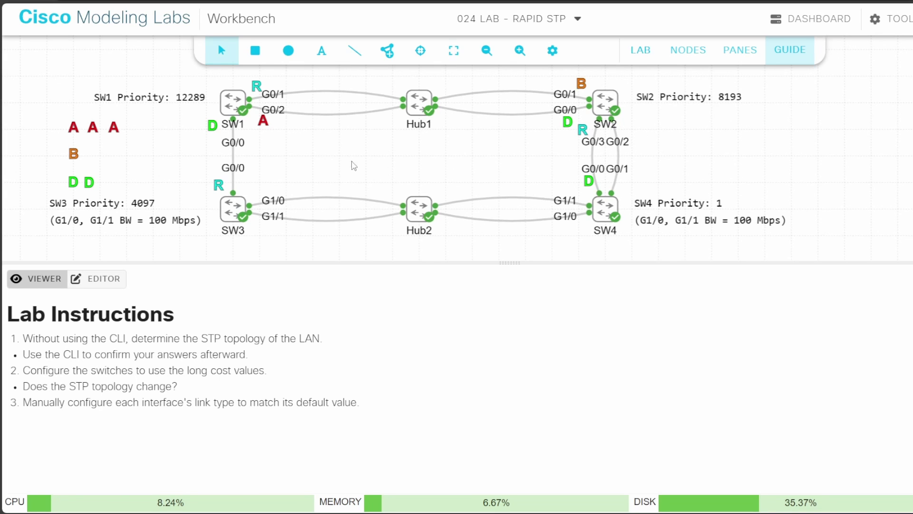
Place a green D label at SW4's G0/1 and a red A at SW2's G0/2
click(89, 182)
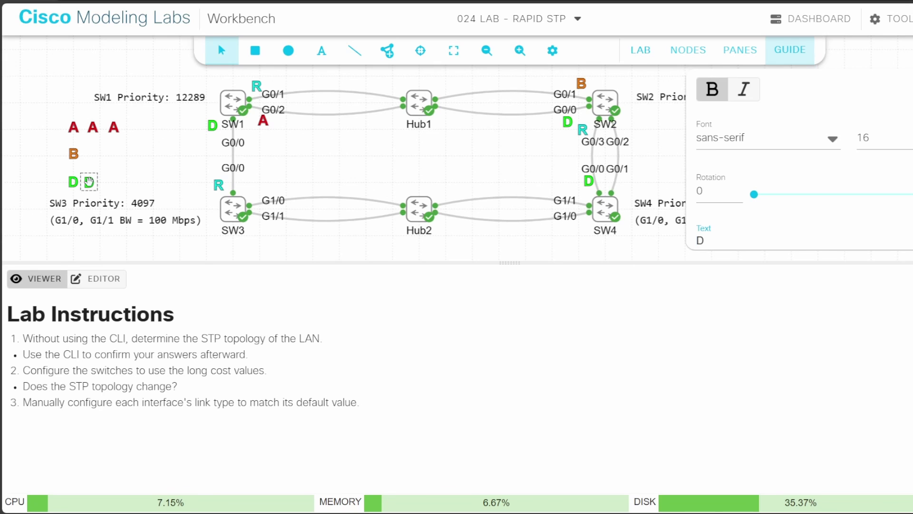
mouse_move(88, 181)
mouse_down()
mouse_move(576, 161)
mouse_move(647, 177)
mouse_move(638, 185)
mouse_up()
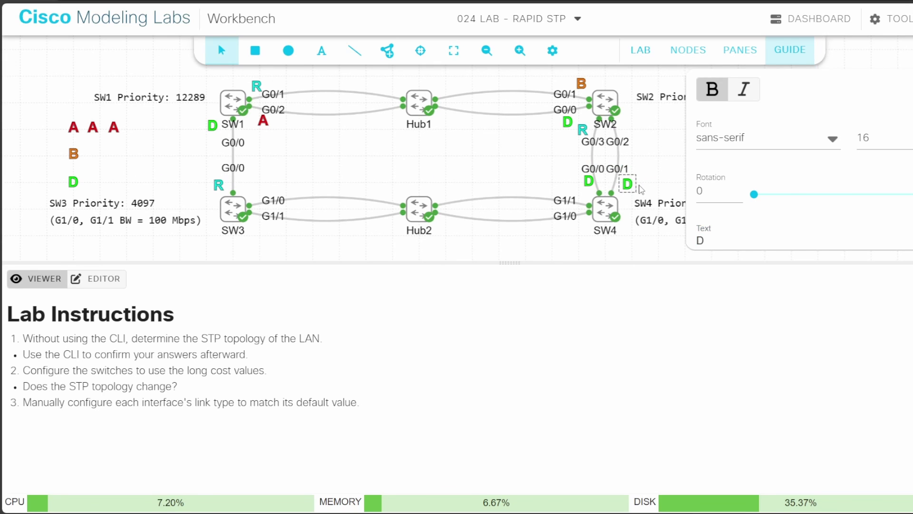
click(507, 159)
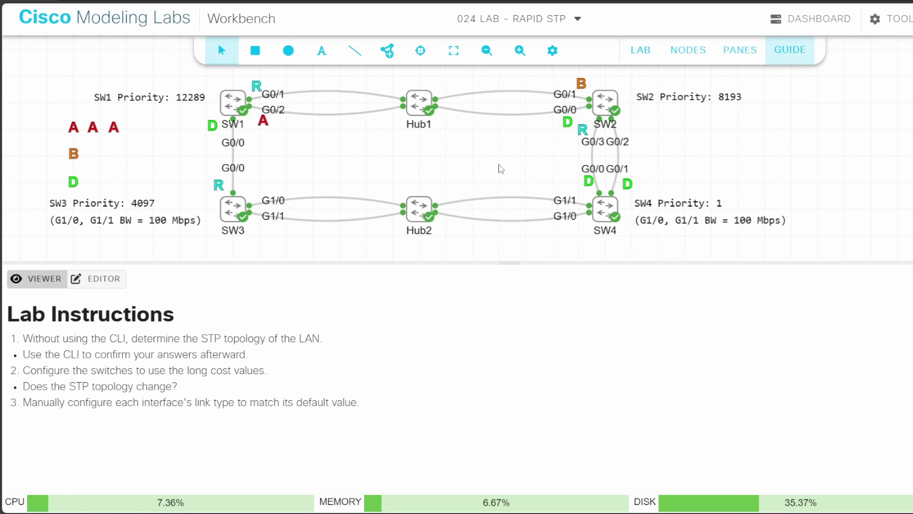
click(113, 127)
drag(113, 127, 629, 124)
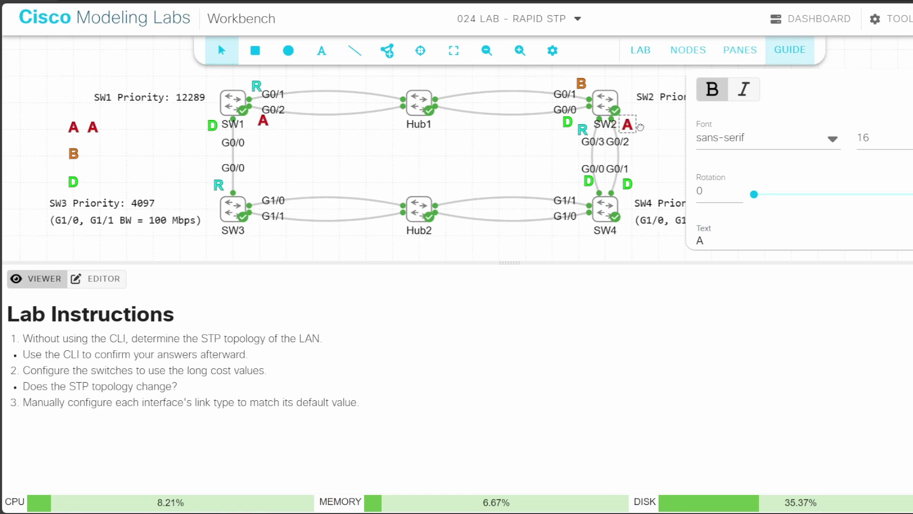
click(473, 165)
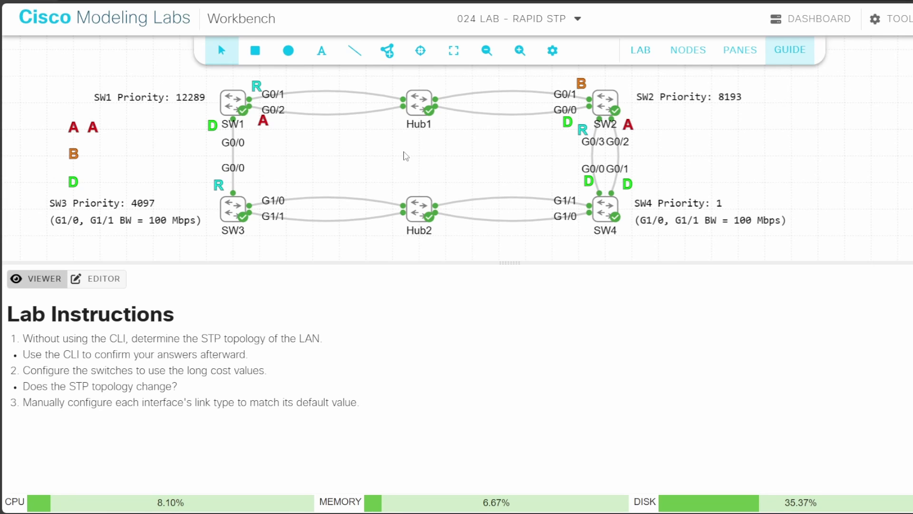
Put D at SW4's G1/0, B at SW4's G1/1, and red A labels at SW3's G1/0 and G1/1
click(73, 181)
mouse_move(73, 181)
mouse_down()
mouse_move(532, 180)
mouse_move(580, 228)
mouse_up()
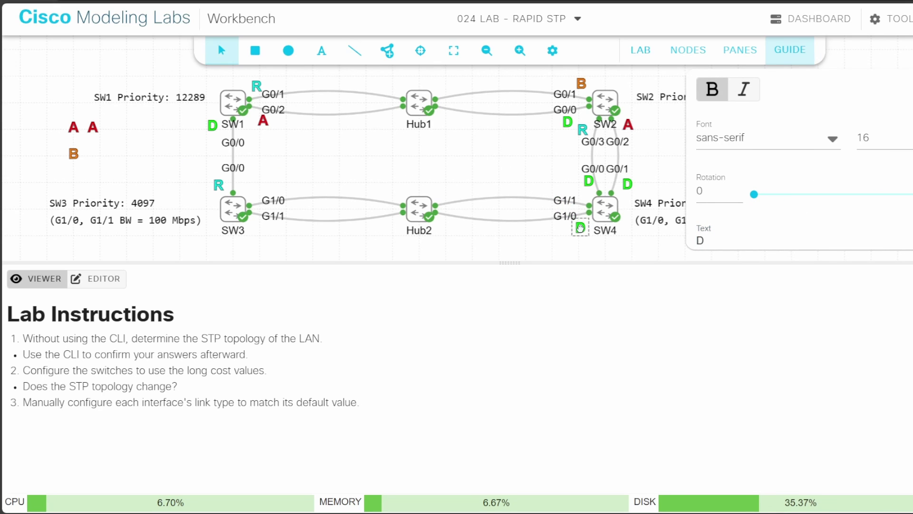
click(382, 157)
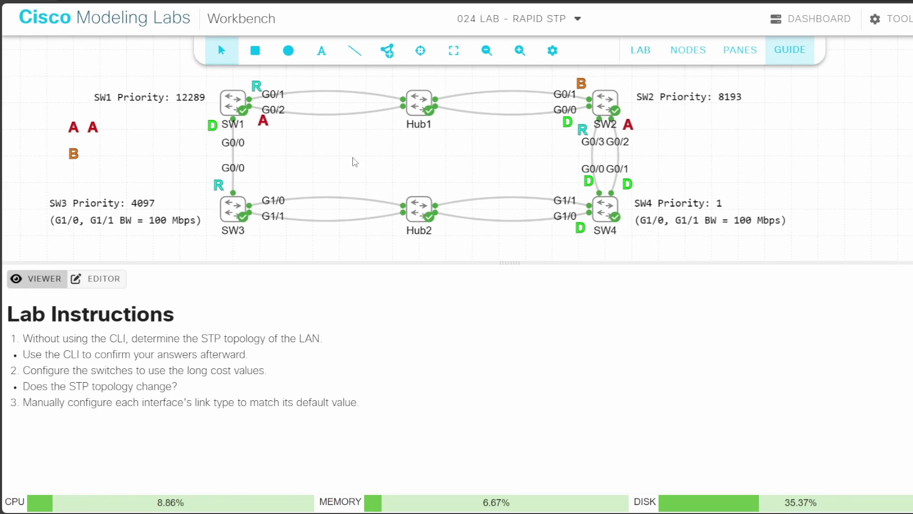
click(74, 154)
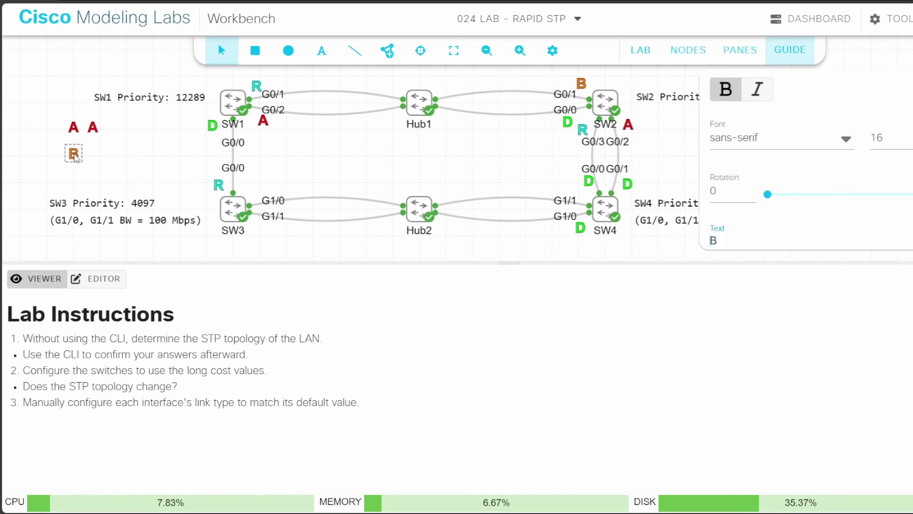
mouse_move(74, 154)
mouse_down()
mouse_move(394, 141)
mouse_move(574, 188)
mouse_up()
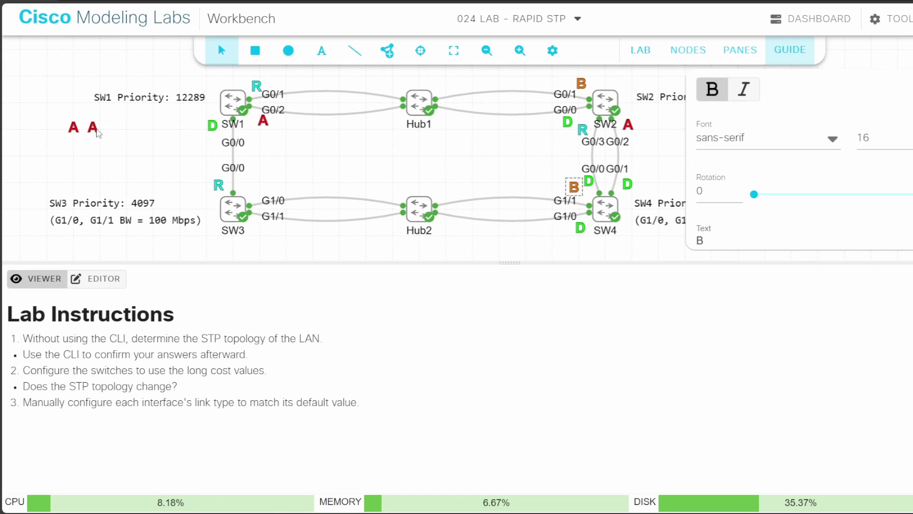
mouse_move(95, 132)
mouse_down()
mouse_move(267, 148)
mouse_move(267, 192)
mouse_up()
drag(74, 128, 259, 233)
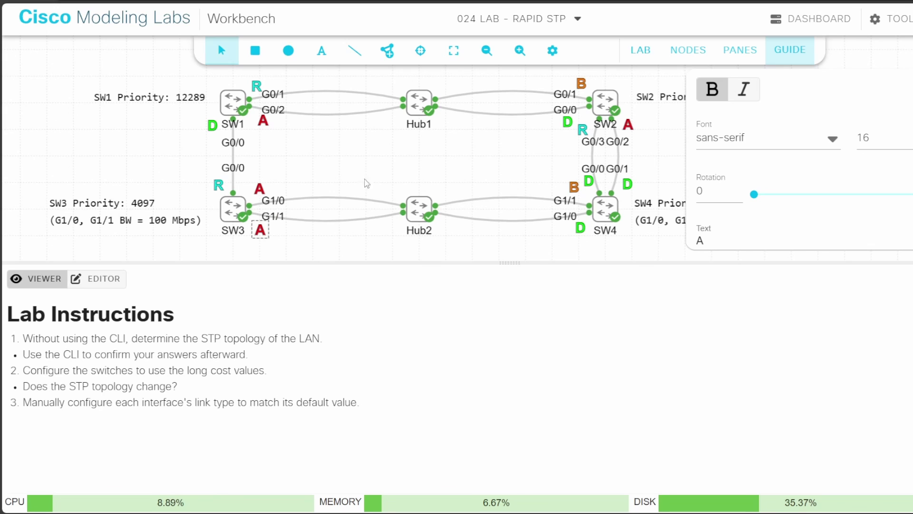
click(387, 155)
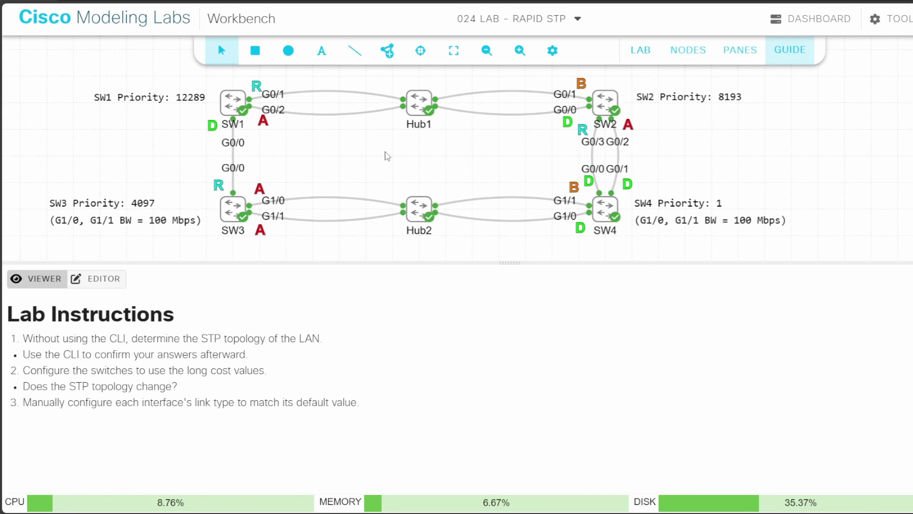
Run 'sh span' on SW1 and confirm Gi0/0 designated, Gi0/1 root, Gi0/2 alternate
click(744, 61)
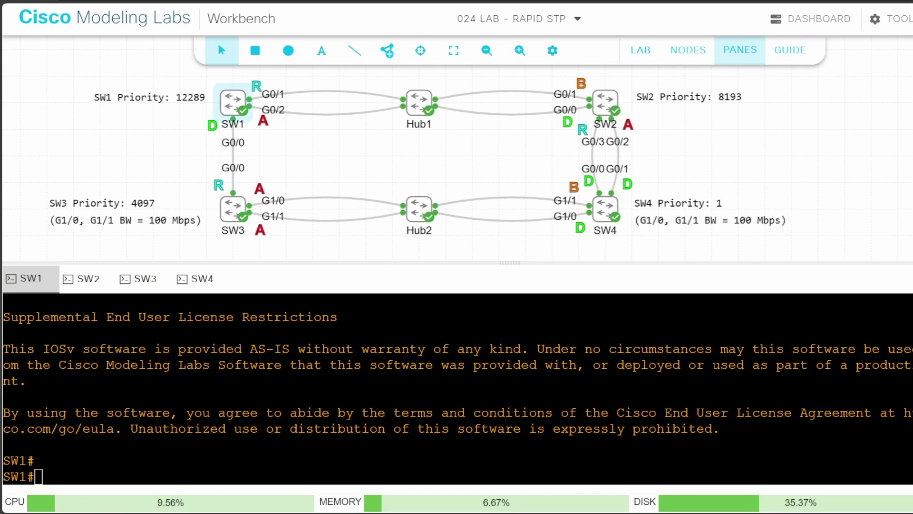
key(Return)
key(Return)
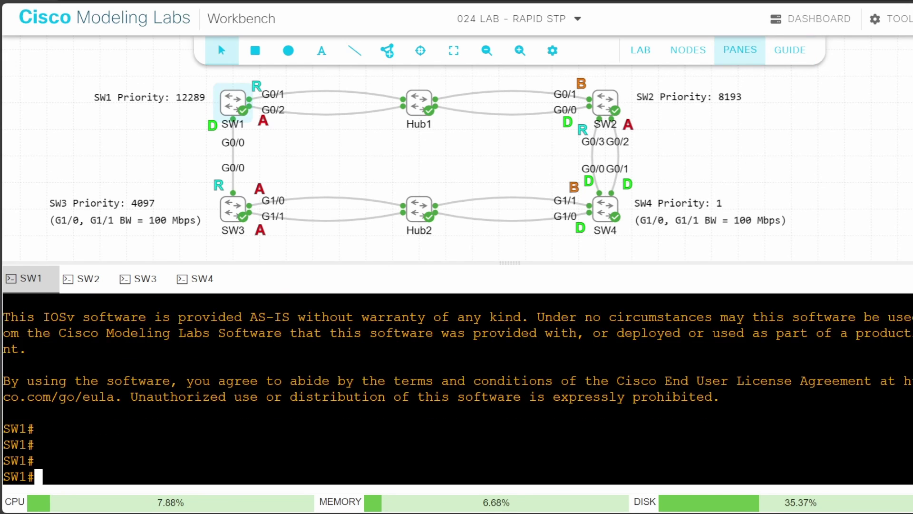
text(sh span)
key(Return)
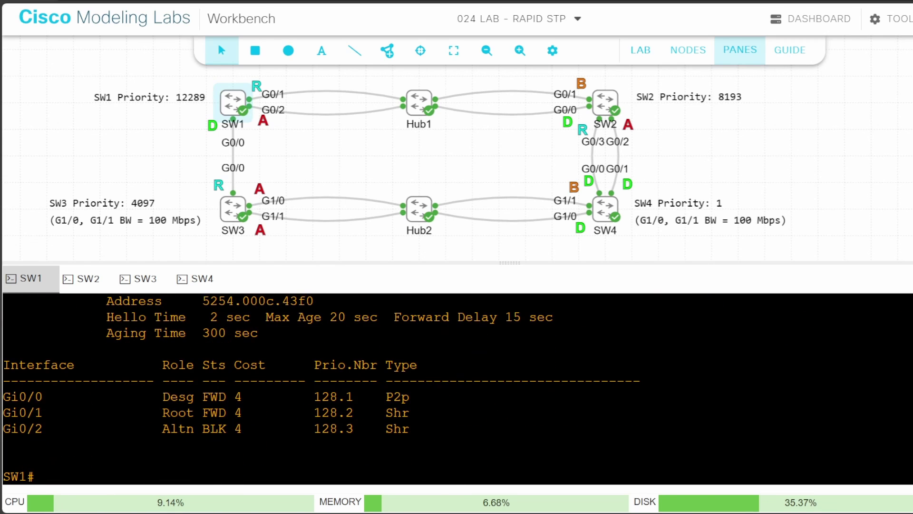
double_click(178, 397)
drag(194, 413, 149, 413)
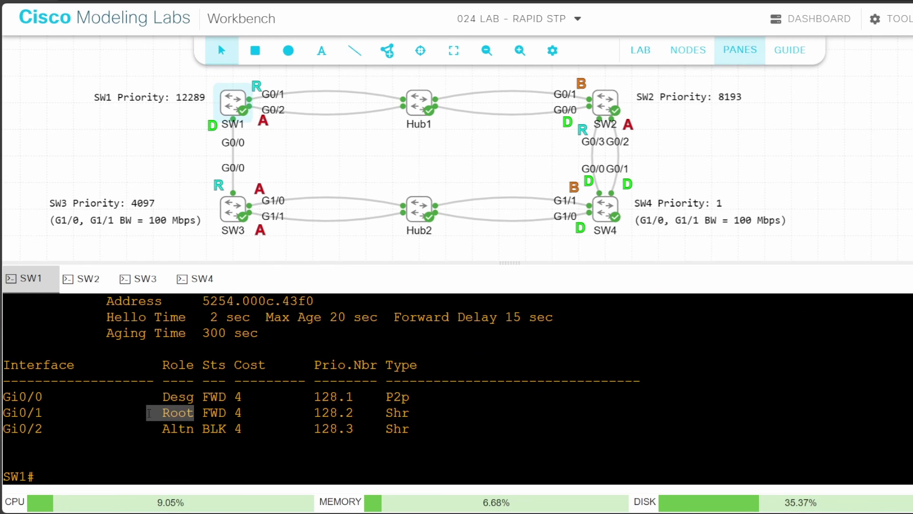
drag(202, 429, 150, 429)
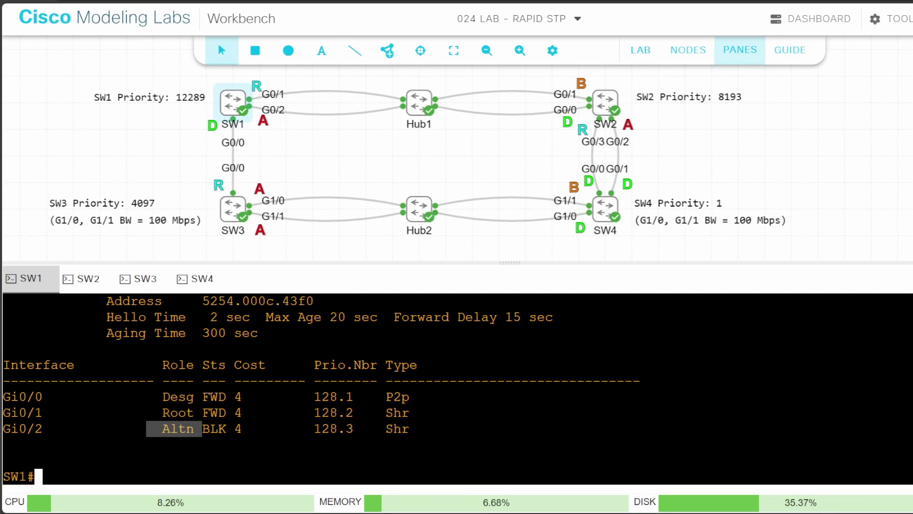
click(88, 286)
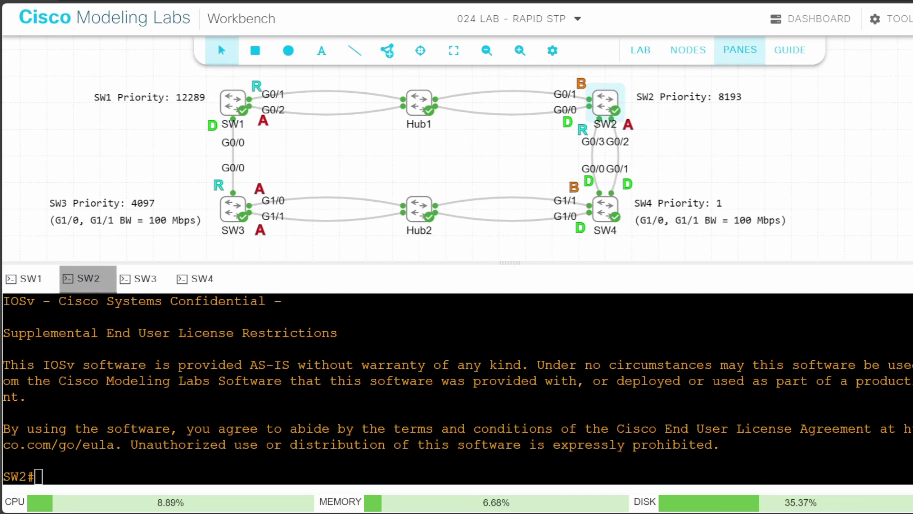
Run 'sh spann' on SW2 and check Gi0/3 root, Gi0/0 designated, Gi0/1 backup, Gi0/2 alternate
key(Return)
key(Return)
text(sh spann)
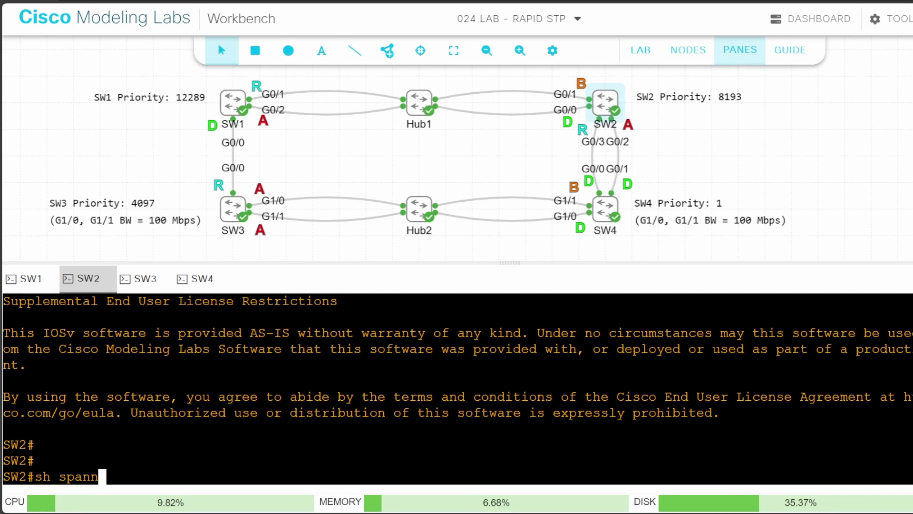
key(Return)
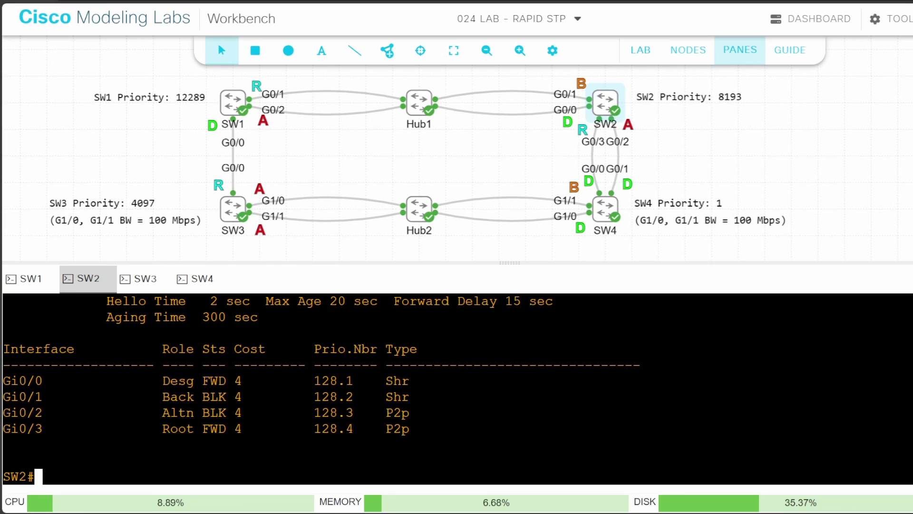
drag(193, 380, 142, 427)
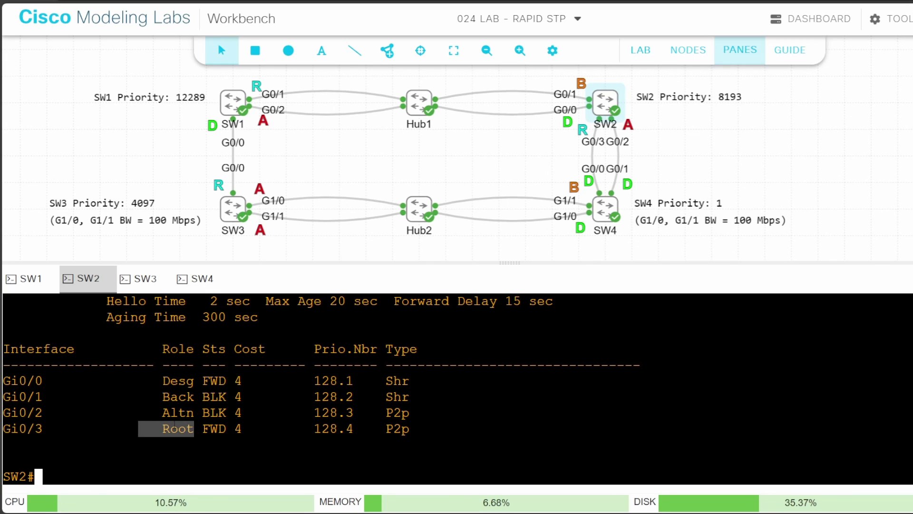
Run 'sh spann' on SW3 and confirm Gi1/0 and Gi1/1 are alternate blocking
click(138, 278)
text(sh spann)
key(Return)
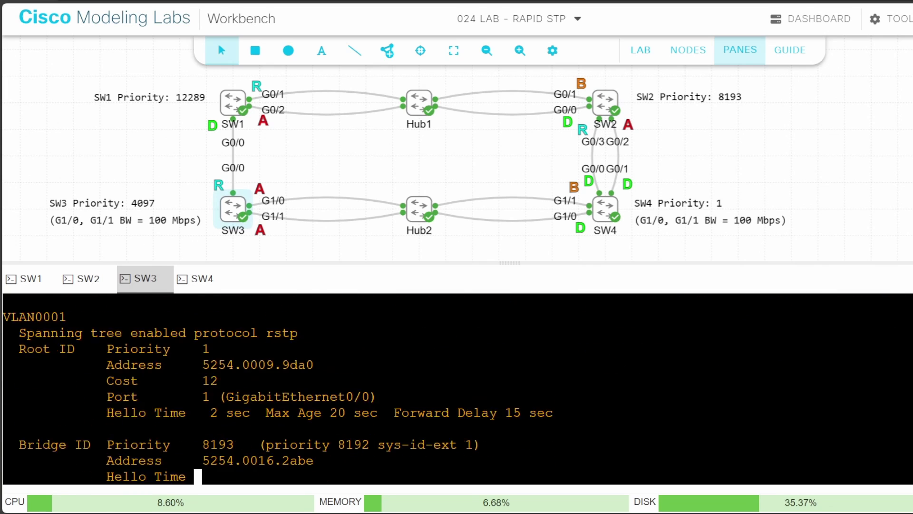
drag(162, 412, 200, 431)
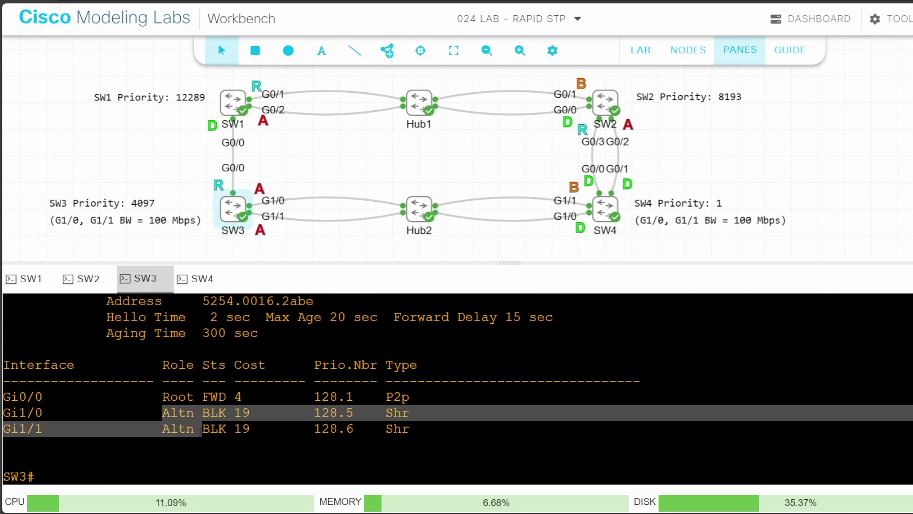
Run 'sh span' on SW4: Gi1/1 backup, Gi0/0 through Gi1/0 designated
click(207, 281)
text(sh span)
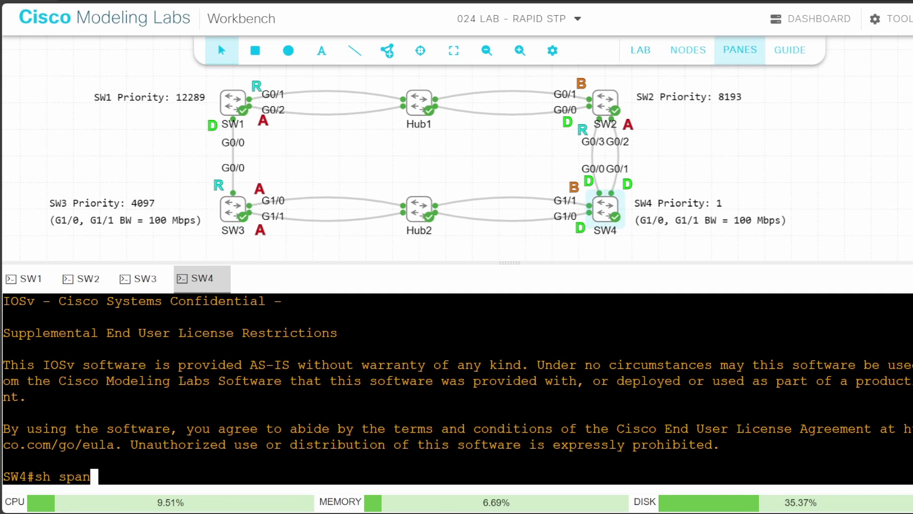
key(Return)
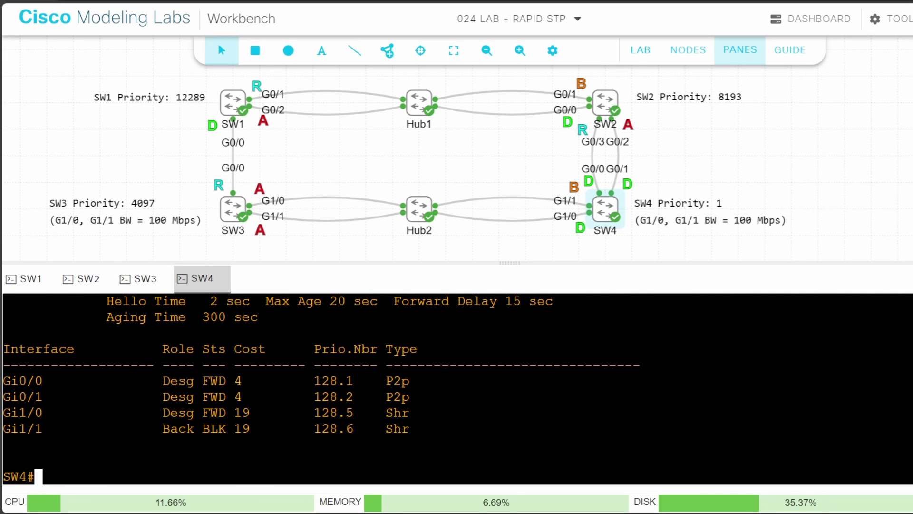
triple_click(177, 428)
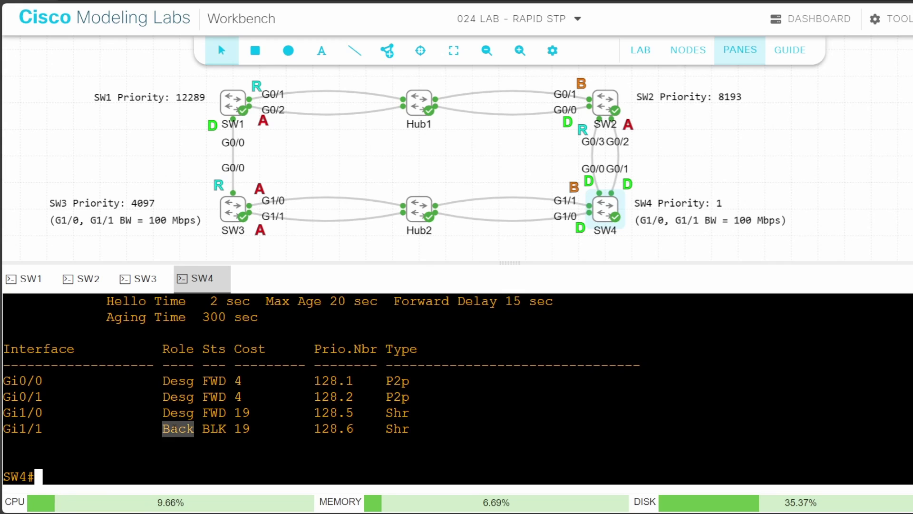
drag(163, 381, 194, 413)
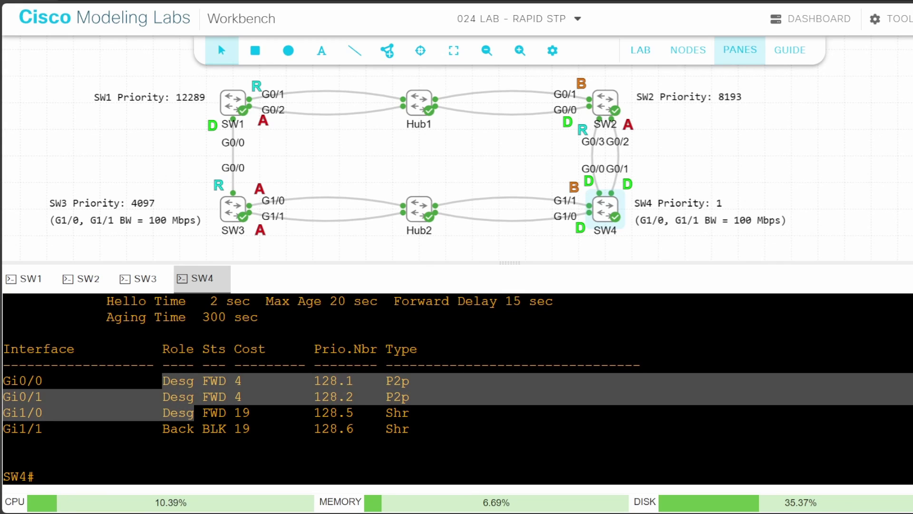
click(194, 413)
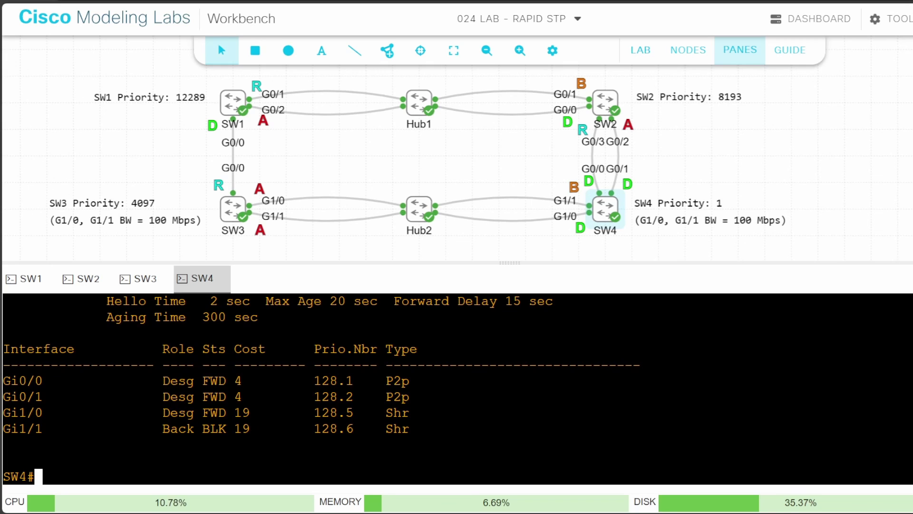
click(789, 49)
triple_click(214, 372)
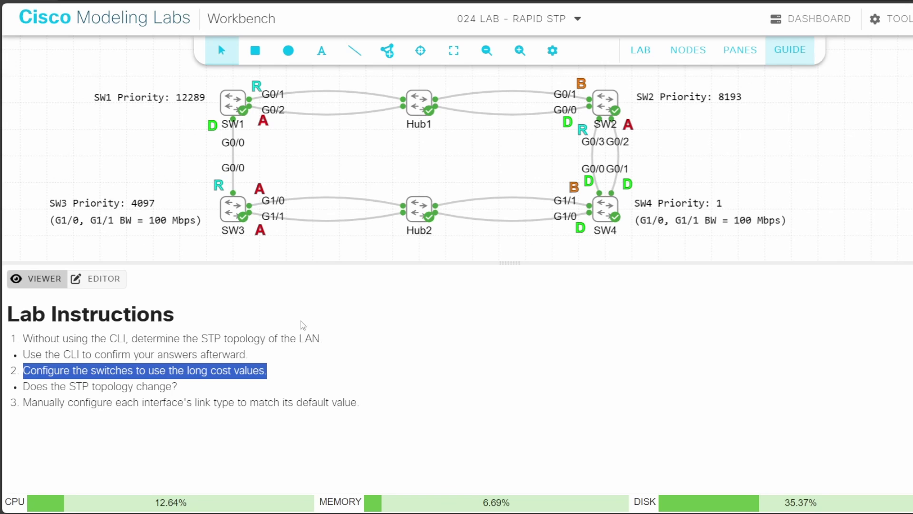
click(740, 50)
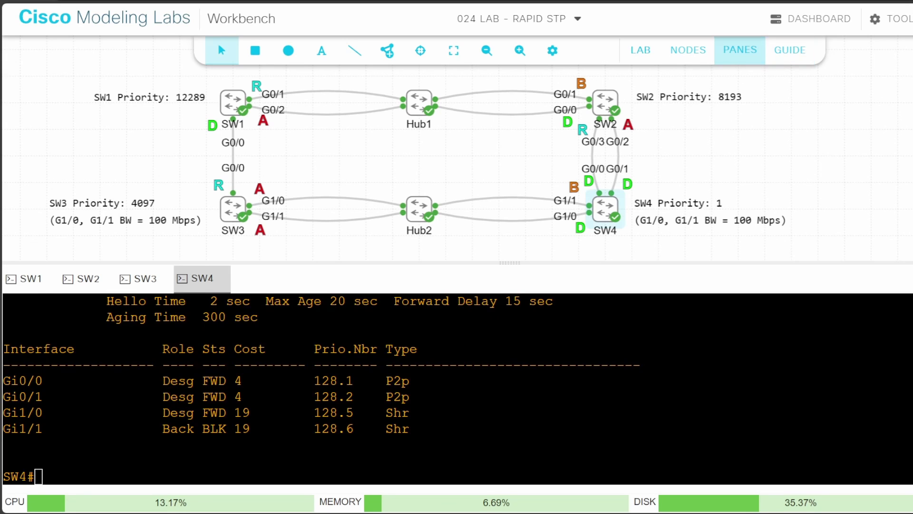
On SW1, note port cost 4 and check the pathcost method, which defaults to short
click(30, 279)
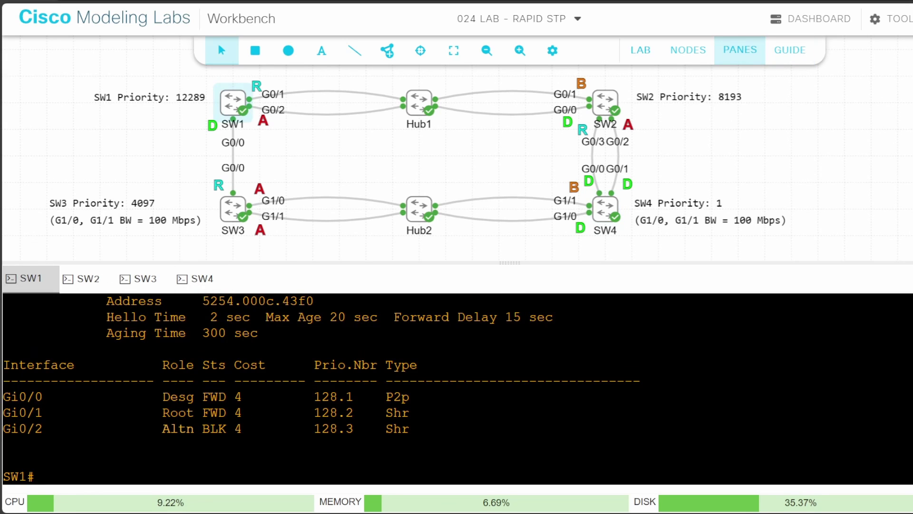
drag(234, 396, 244, 432)
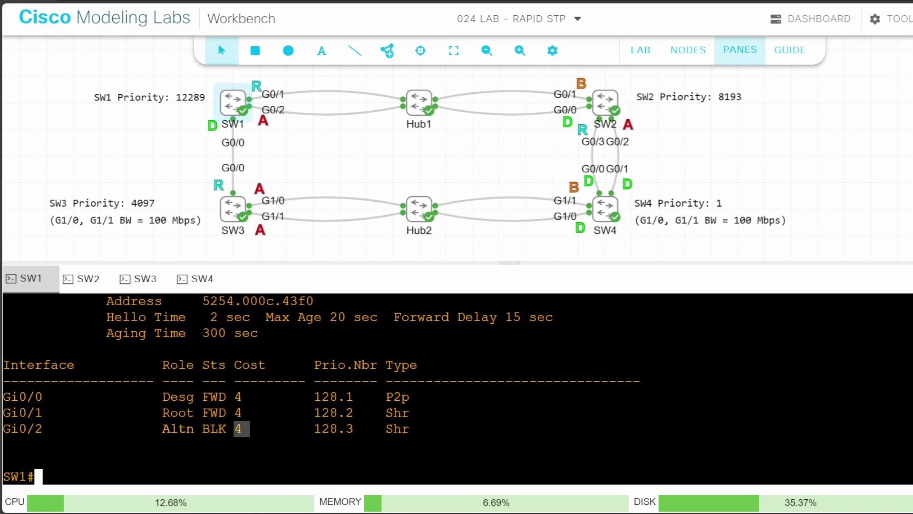
click(244, 431)
text(sh spa)
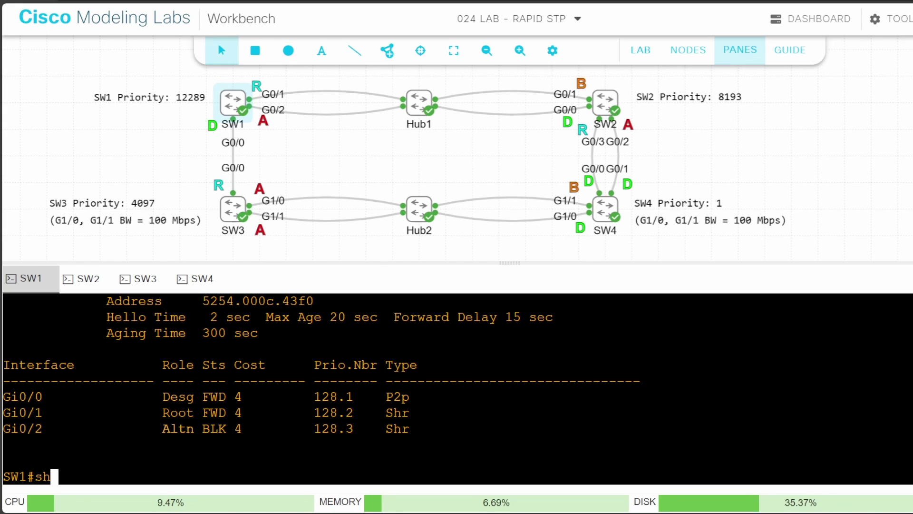
key(Tab)
text(pat)
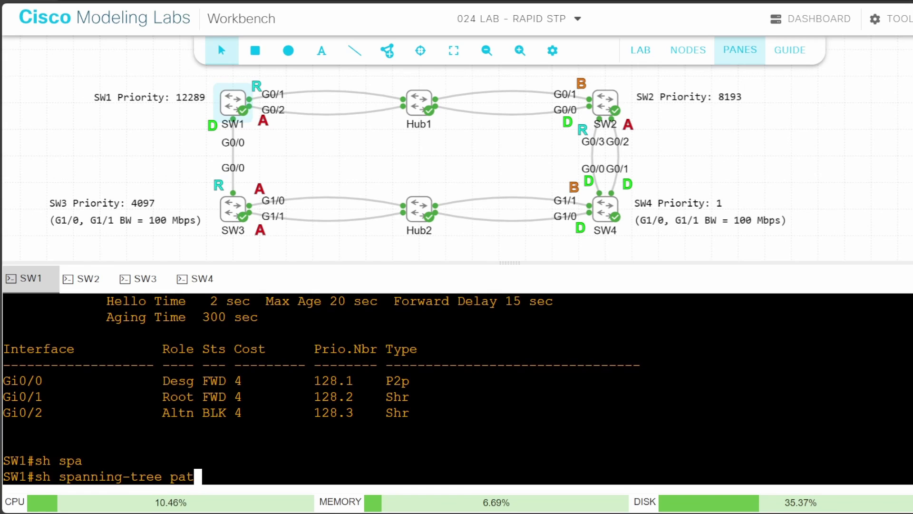
text(h)
key(Tab)
text(me)
key(Tab)
key(Return)
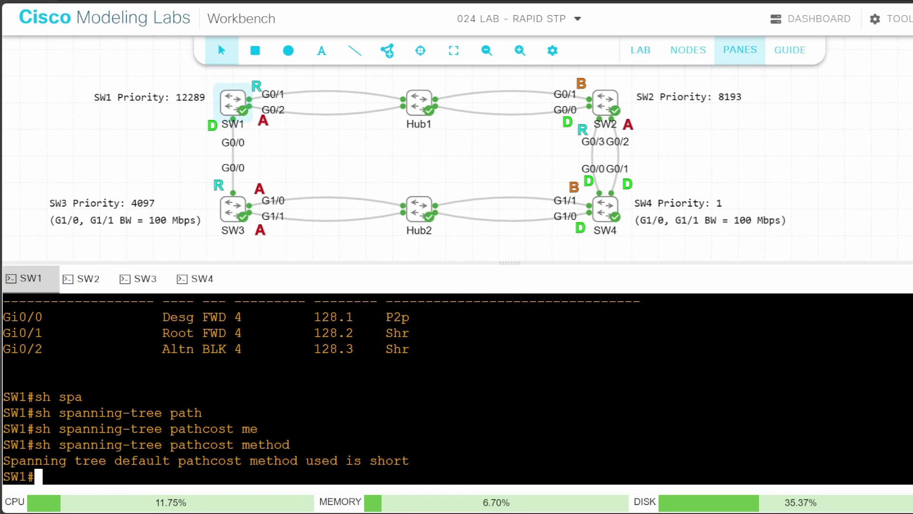
drag(108, 460, 424, 461)
Apply 'spanning-tree pathcost method long' in SW1's global configuration mode
text(conf t)
key(Return)
text(spann)
key(Tab)
text(path)
key(Tab)
text(m)
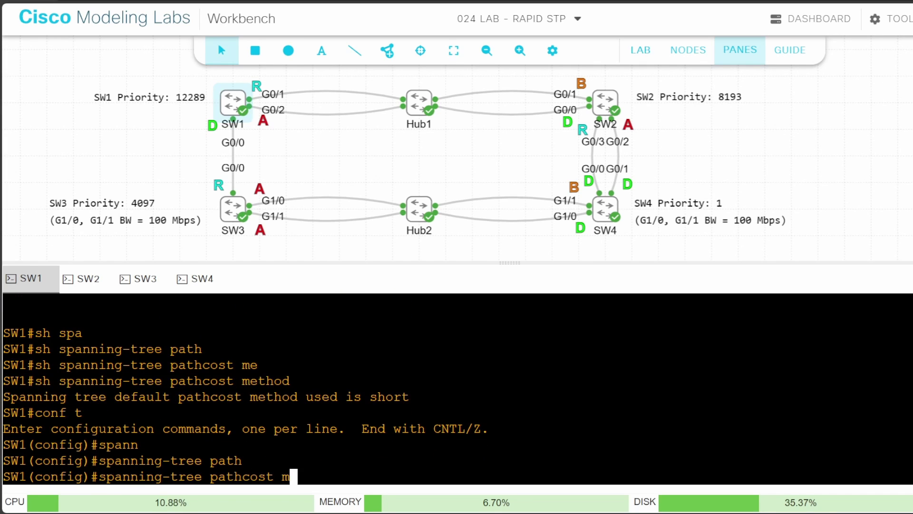
text(eth)
key(Tab)
text(lo)
key(Tab)
key(Return)
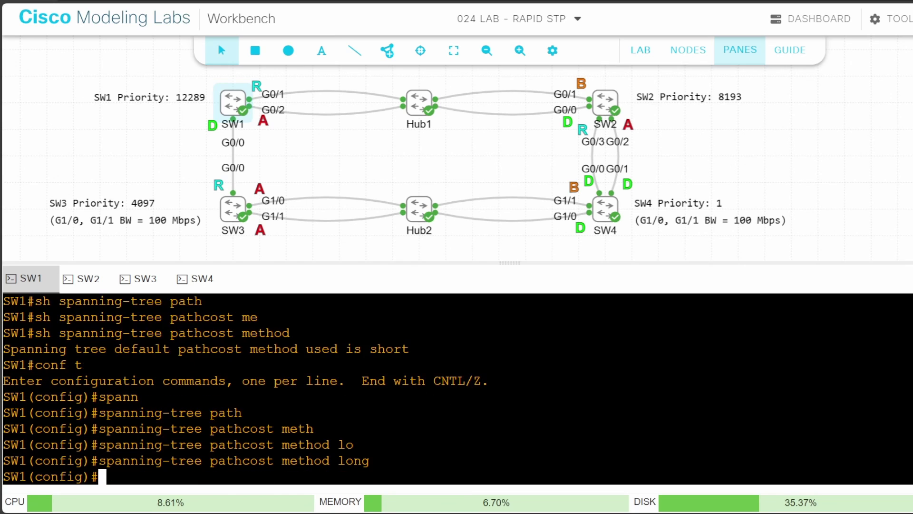
Verify with 'do sh spann path meth' that the method is now long instead of short
text(d)
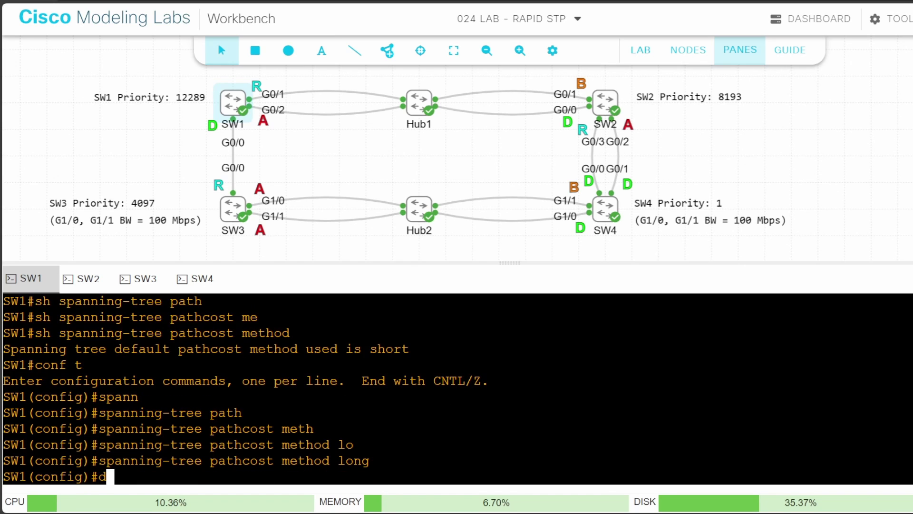
text(o sh spann path meth)
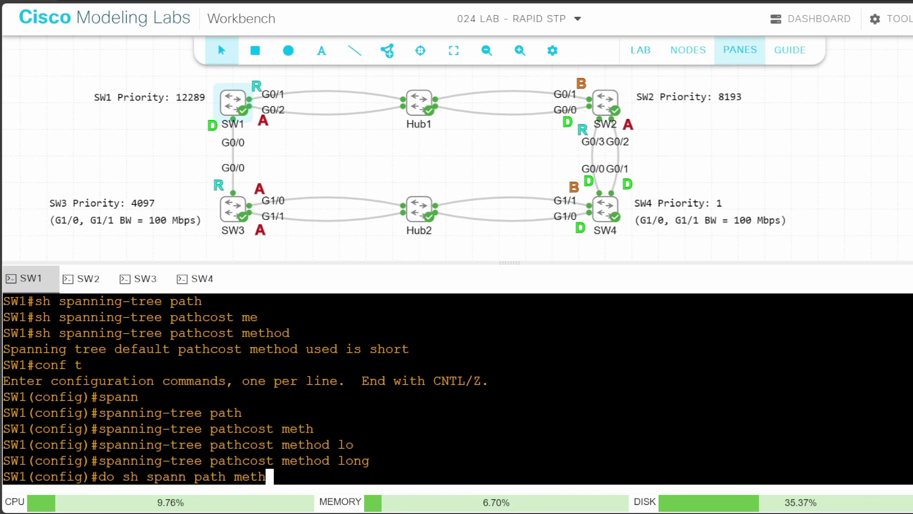
key(Return)
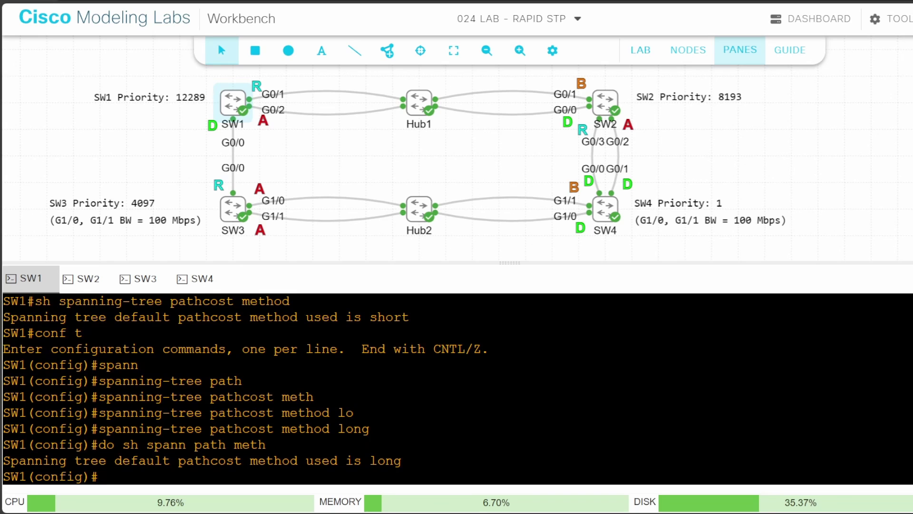
drag(115, 460, 408, 461)
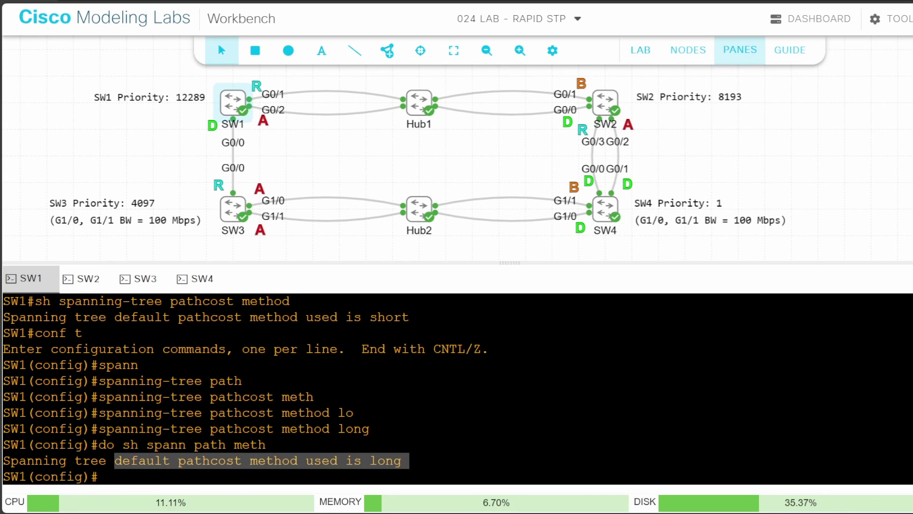
drag(115, 317, 171, 317)
drag(115, 460, 162, 461)
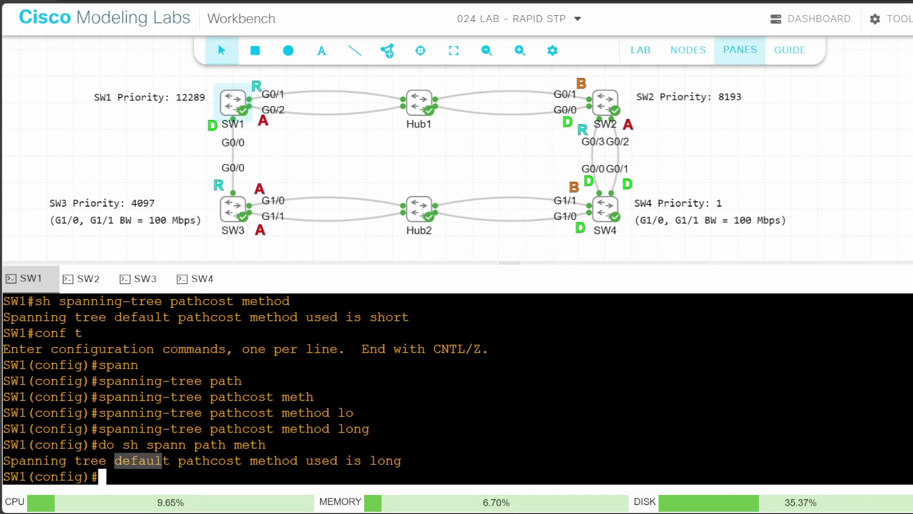
drag(107, 317, 417, 317)
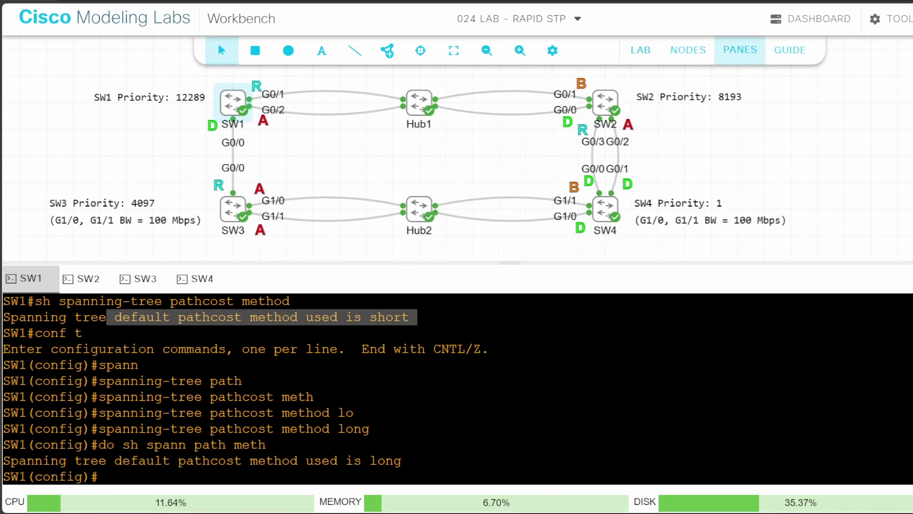
drag(107, 460, 417, 460)
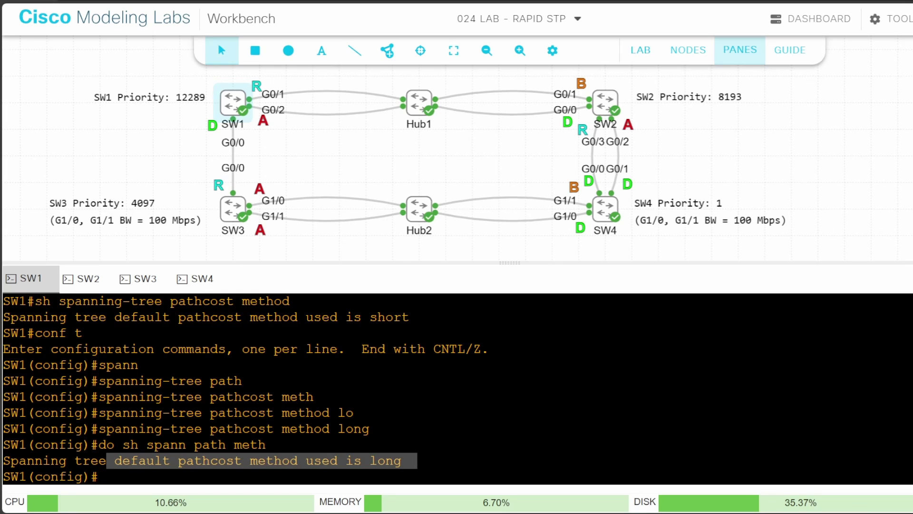
click(307, 460)
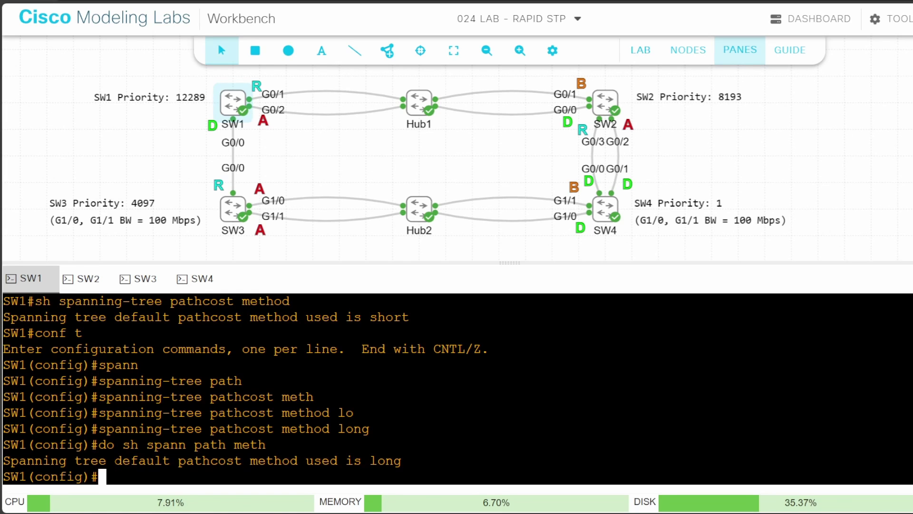
drag(115, 461, 170, 460)
Run 'do sh span' on SW1 and confirm cost 20000 on Gi0/0, Gi0/1 and Gi0/2
text(do sh span)
key(Return)
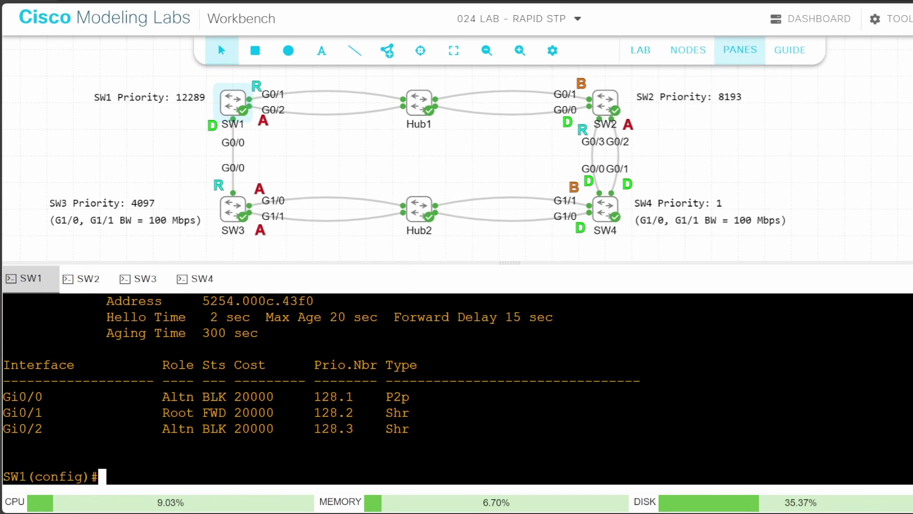
drag(234, 396, 289, 397)
drag(235, 413, 282, 428)
click(282, 428)
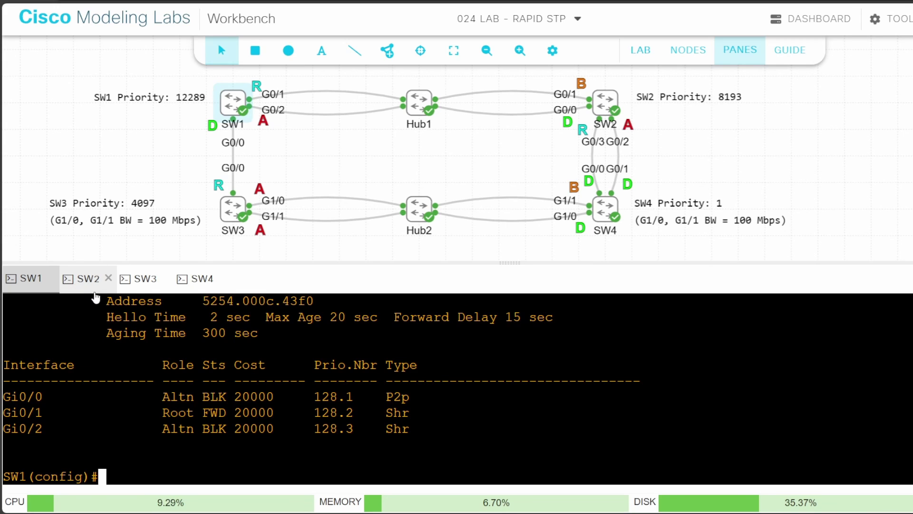
Set SW2's spanning-tree pathcost method to long
click(82, 279)
text(conf t)
key(Return)
text(sp)
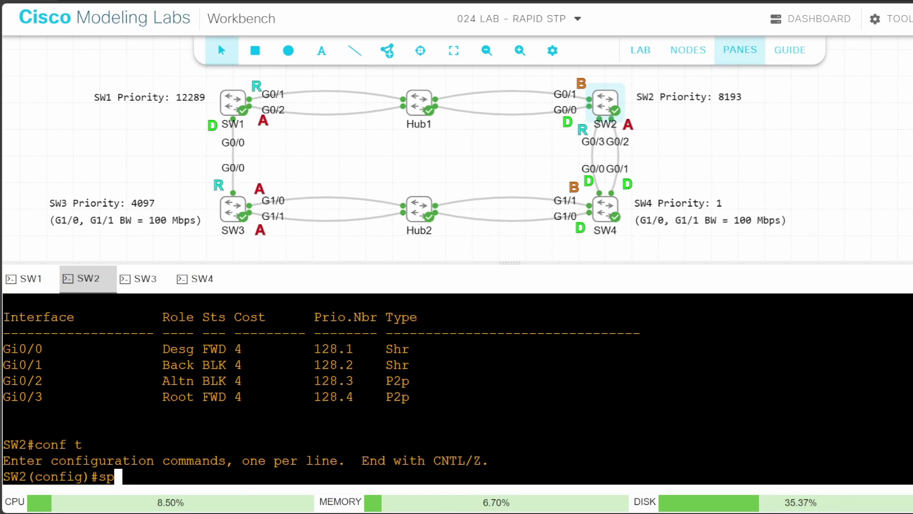
text(ann)
key(Tab)
text(path)
key(Tab)
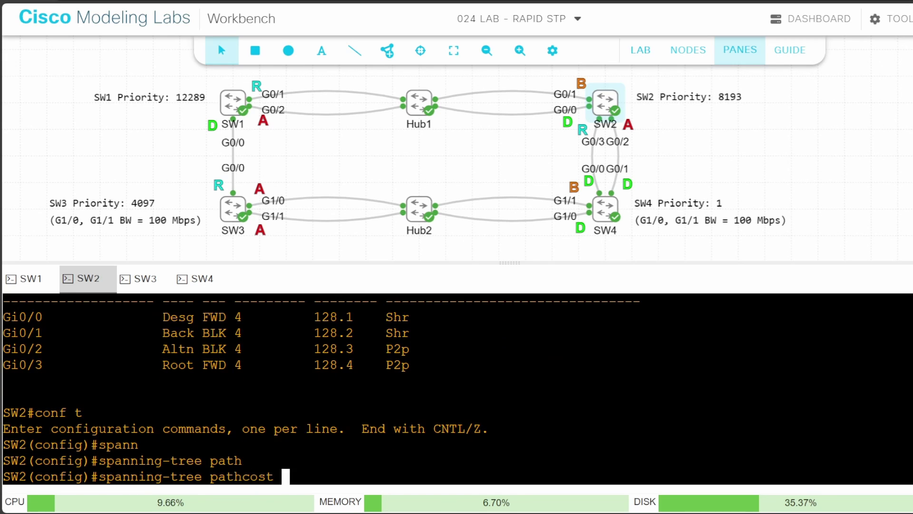
text(meth)
key(Tab)
text(long)
key(Return)
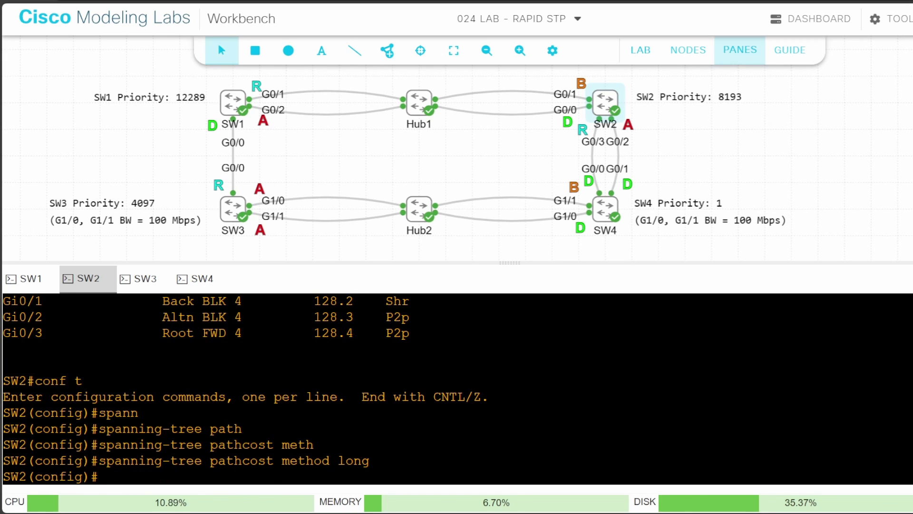
Apply the long spanning-tree pathcost method on SW3
click(138, 278)
text(conf t)
key(Return)
text(spann)
key(Tab)
text(path)
key(Tab)
text(meth)
key(Tab)
text(long)
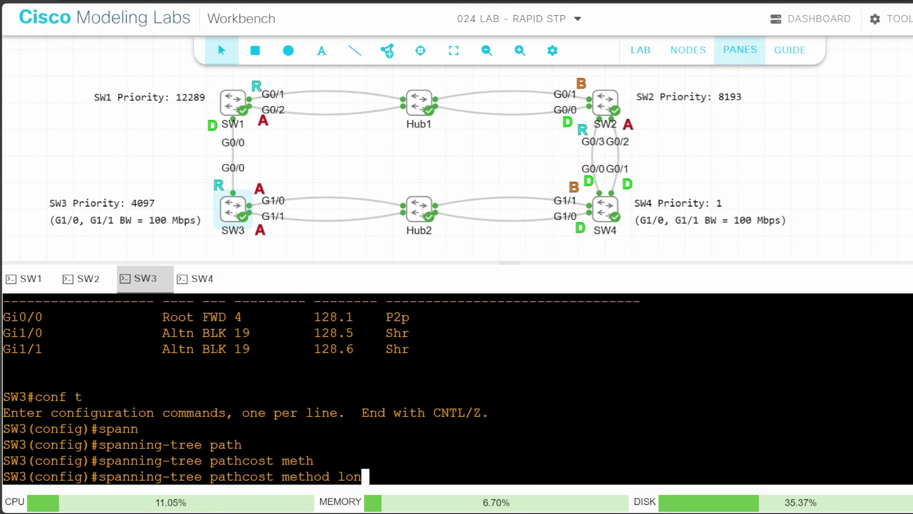
key(Tab)
key(Return)
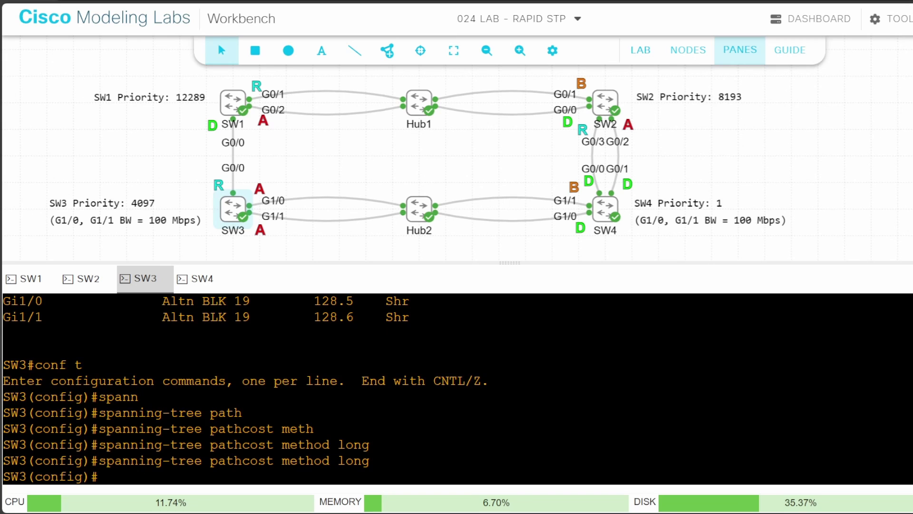
Configure SW4 with the long spanning-tree pathcost method
click(196, 278)
text(conf t)
key(Return)
text(spann)
key(Tab)
text(path)
key(Tab)
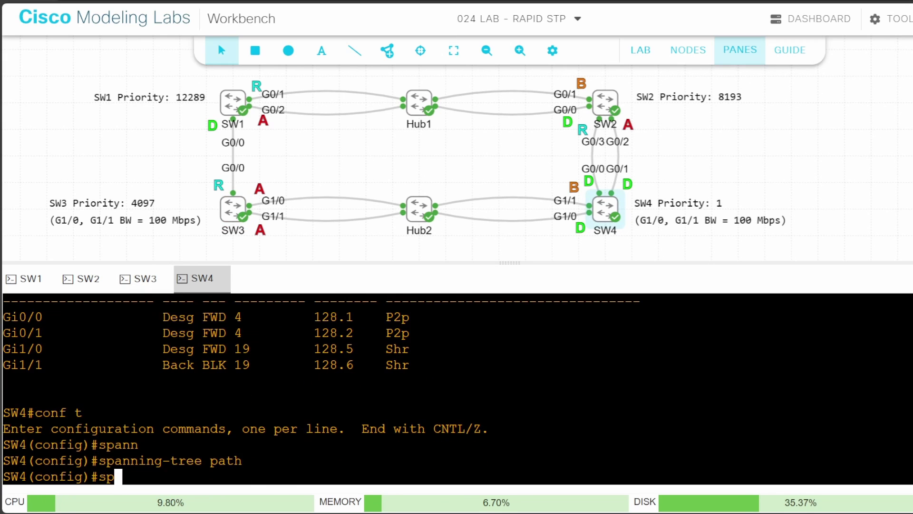
text(meth)
key(Tab)
text(l)
key(Tab)
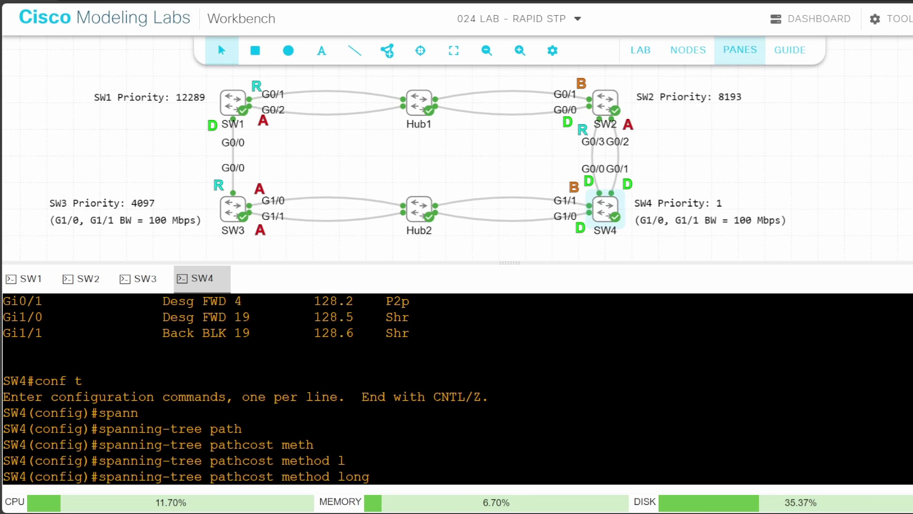
key(Return)
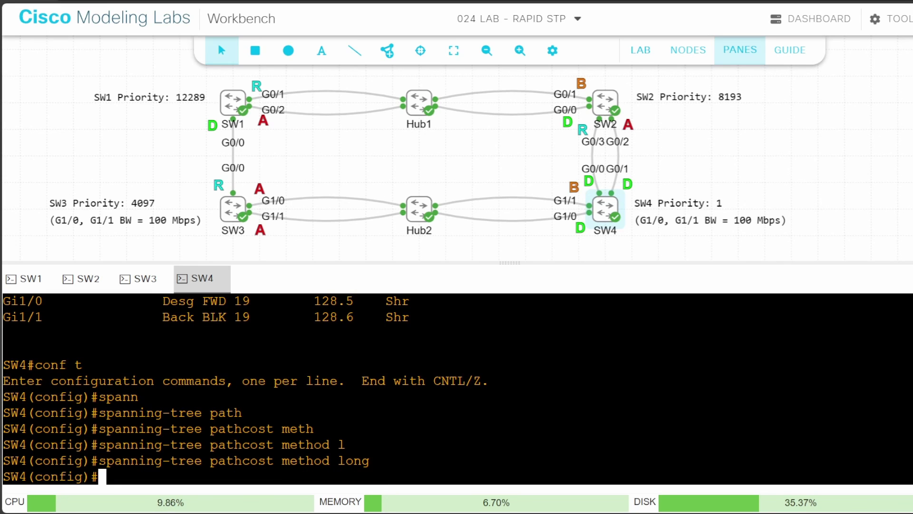
text(do sh spann)
Show the SW4 and SW3 spanning-tree tables, noting SW4's Gi1/1 Backup role
key(Return)
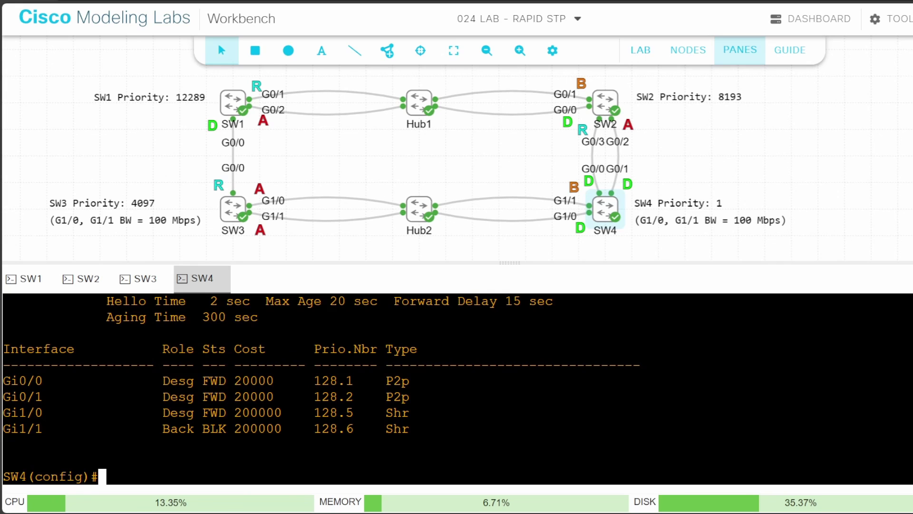
drag(194, 428, 4, 381)
click(4, 380)
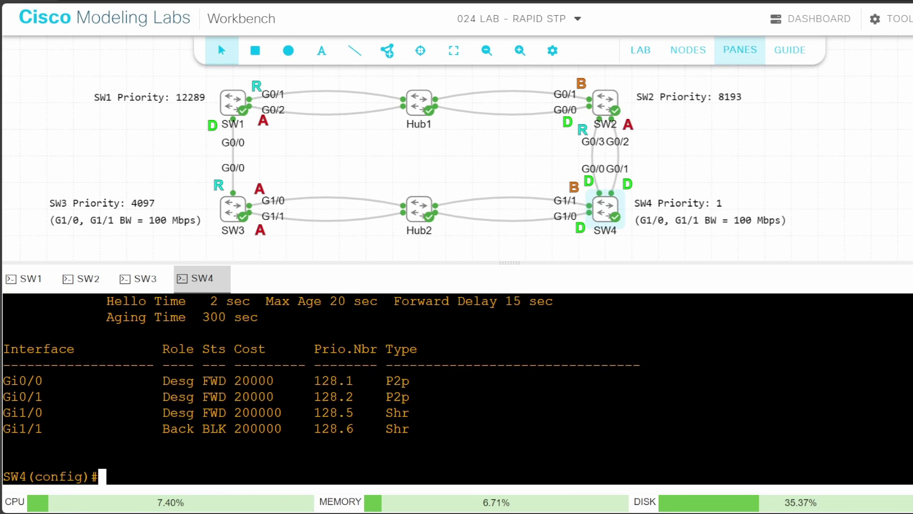
click(139, 278)
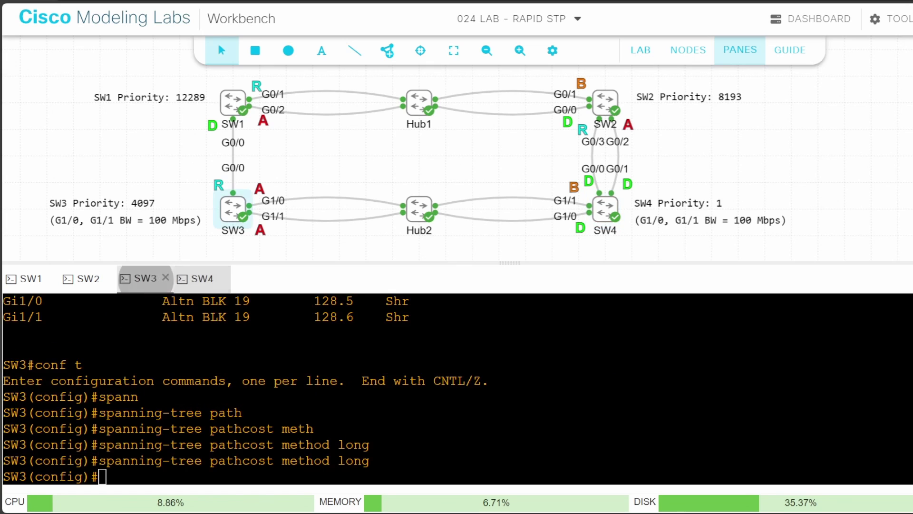
text(do sh spann)
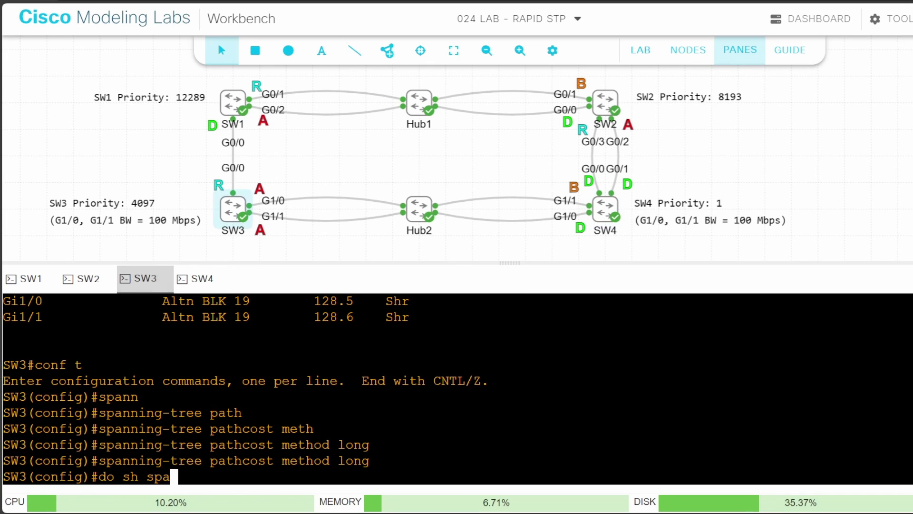
key(Return)
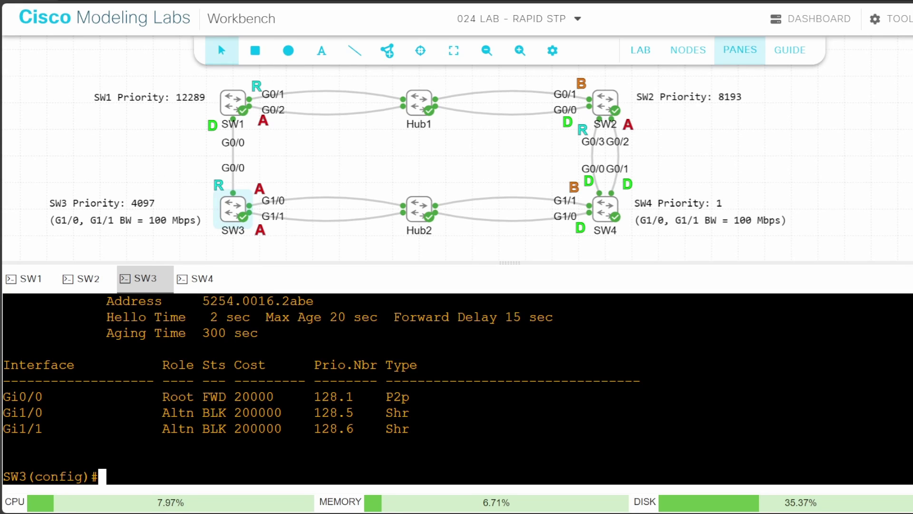
Show SW2's spanning-tree table, checking the Desg, Back, Altn and Root roles at cost 20000
click(84, 278)
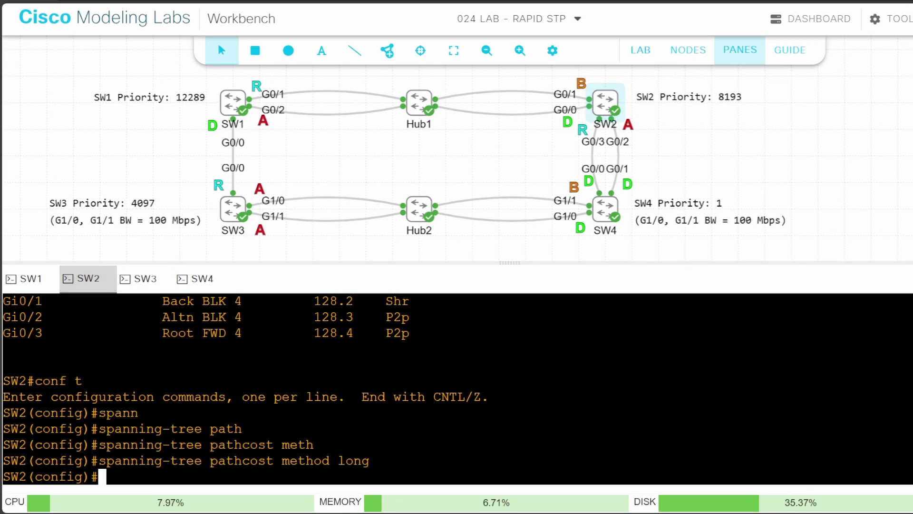
text(do sh spann)
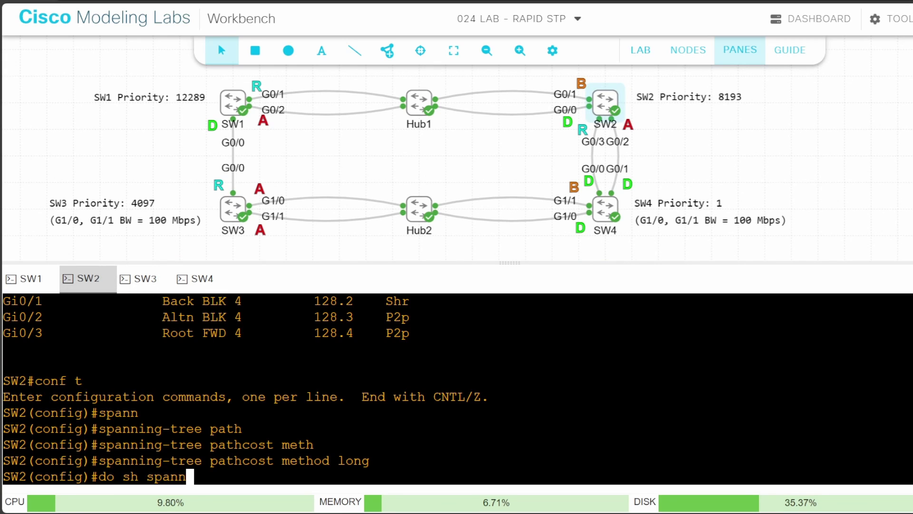
key(Return)
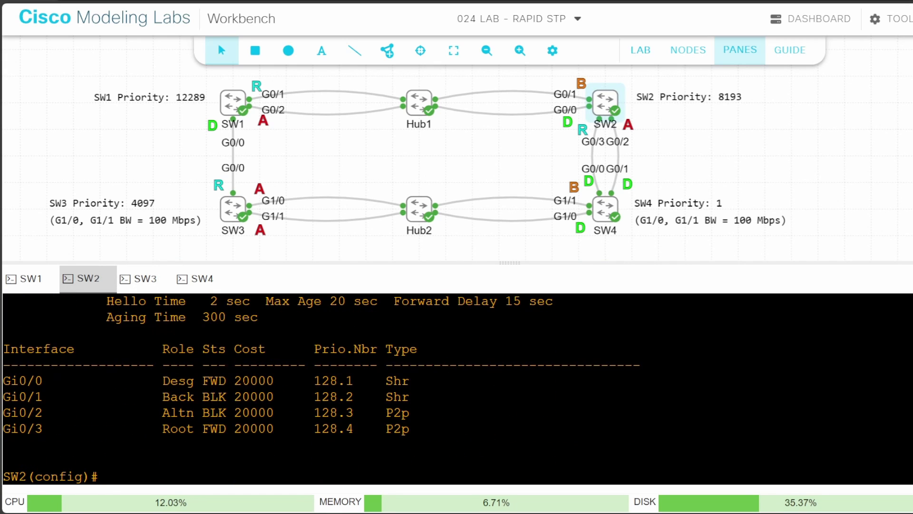
drag(162, 381, 202, 381)
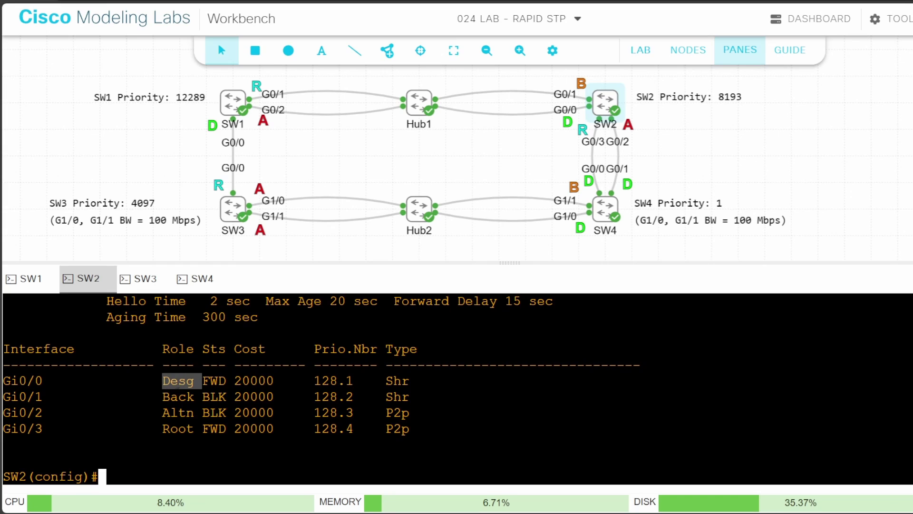
drag(146, 397, 210, 397)
drag(162, 412, 193, 429)
click(193, 428)
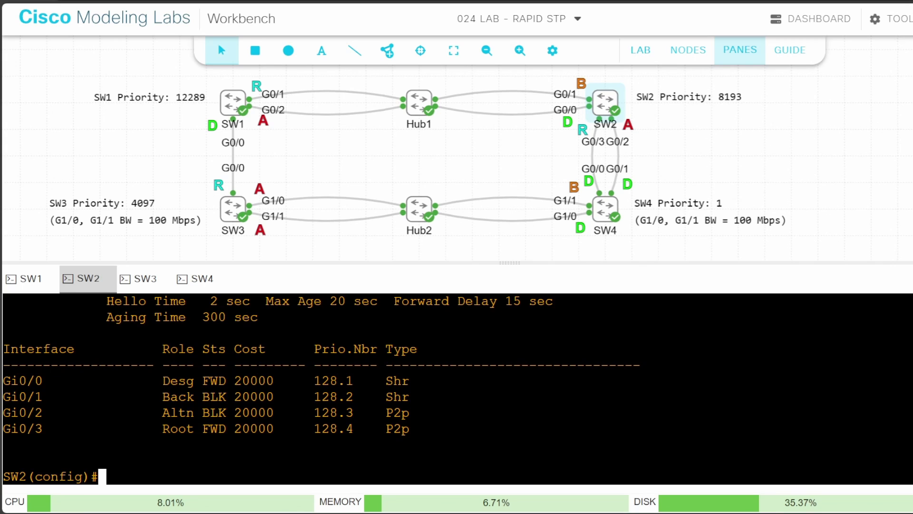
Re-run 'do sh span' on SW1, confirming Gi0/0 designated and Gi0/1 root at cost 20000
click(21, 289)
text(do sh span)
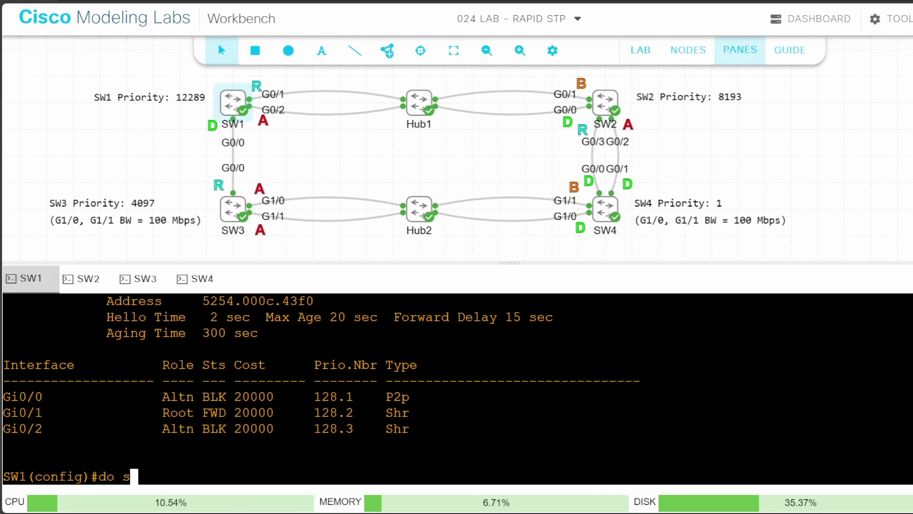
key(Return)
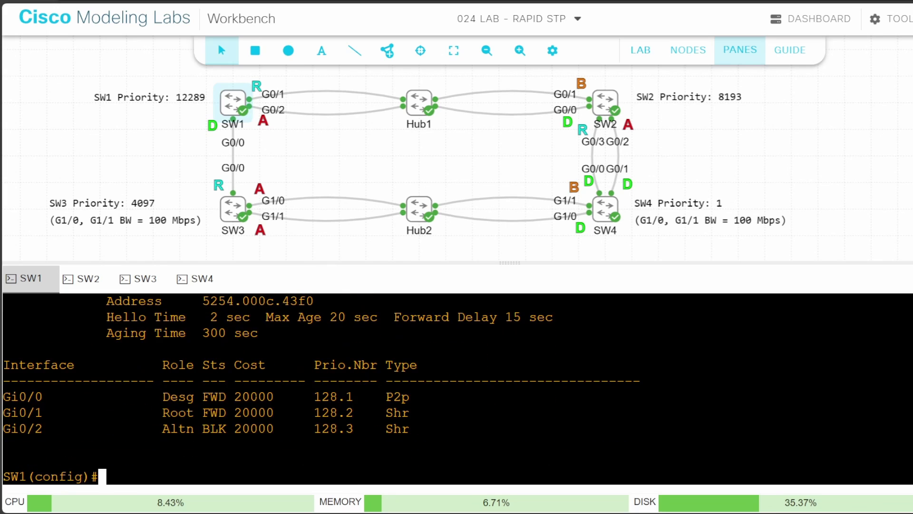
double_click(178, 397)
drag(155, 413, 194, 429)
click(789, 60)
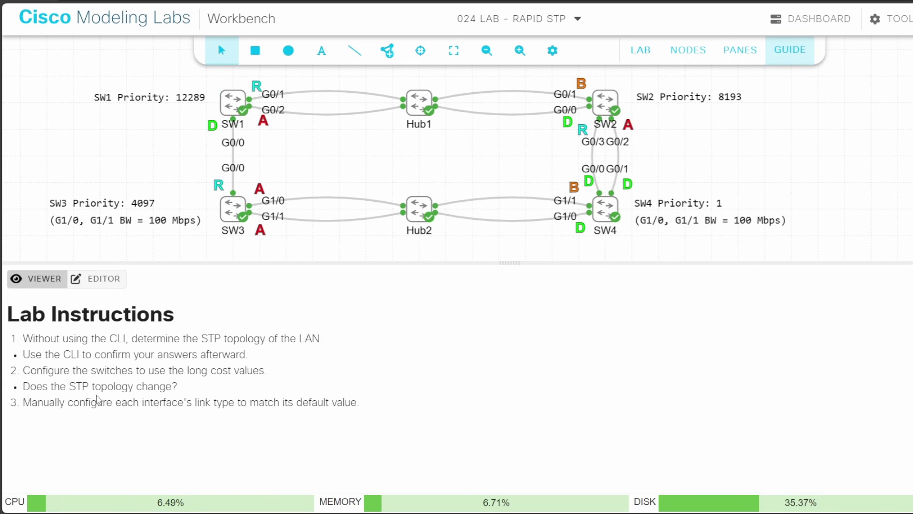
triple_click(52, 406)
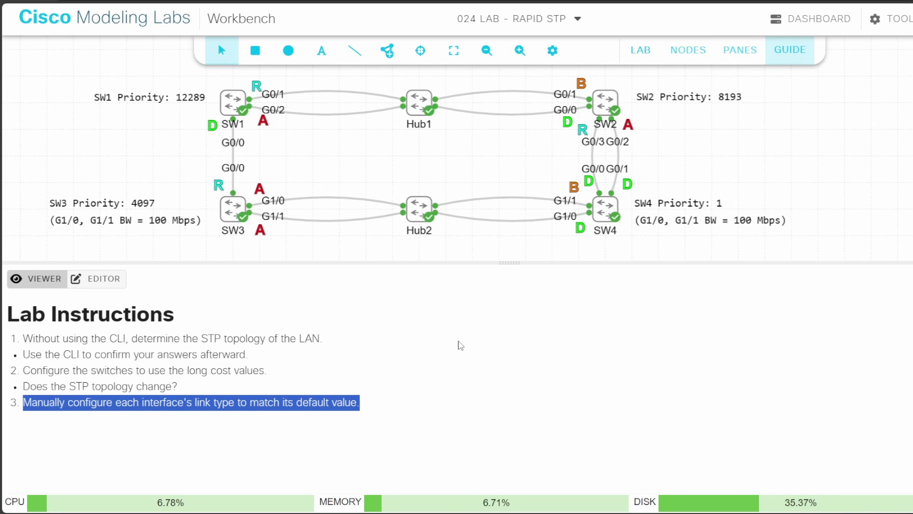
click(740, 49)
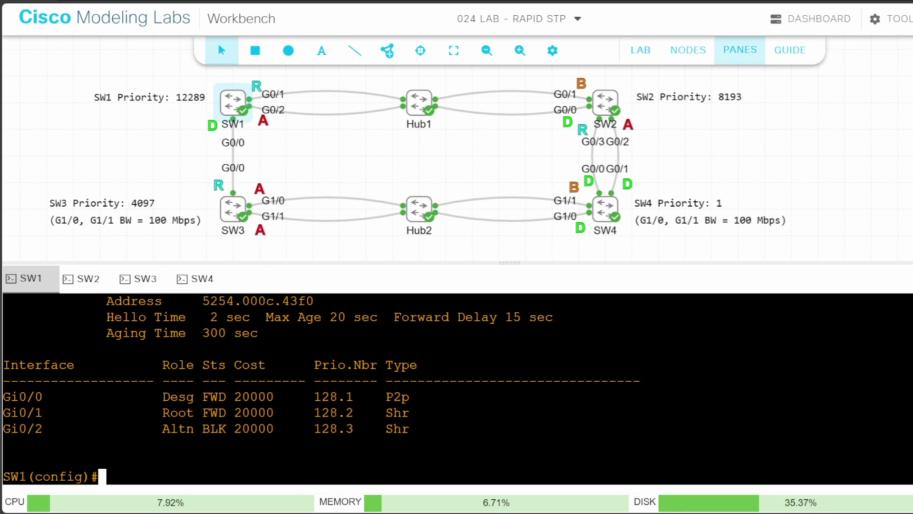
Display SW1's Gi0/0 spanning-tree detail, showing the default point-to-point link type
drag(378, 397, 424, 397)
text(do sh sp)
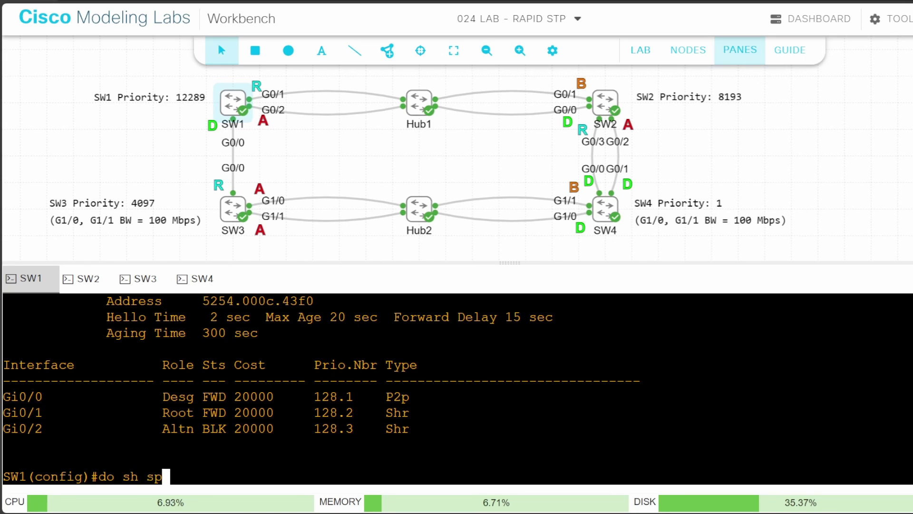
text(ann int g0/0 det)
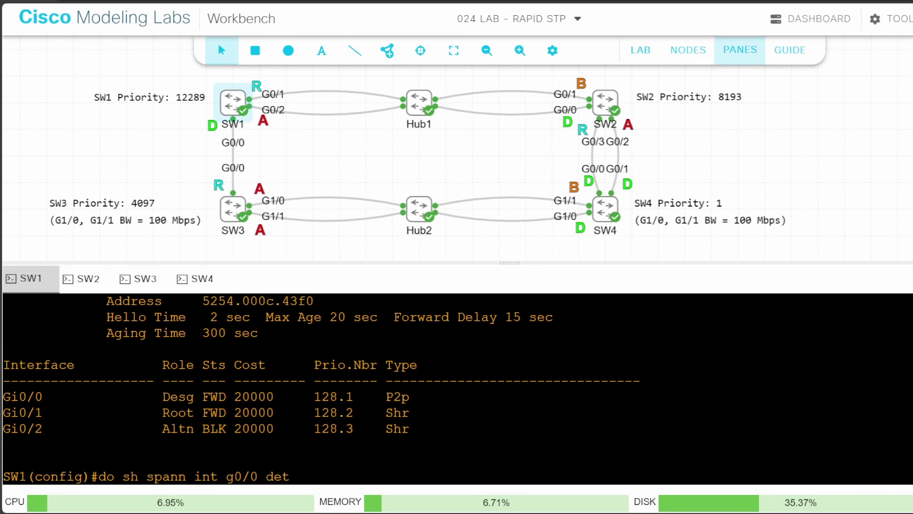
key(Return)
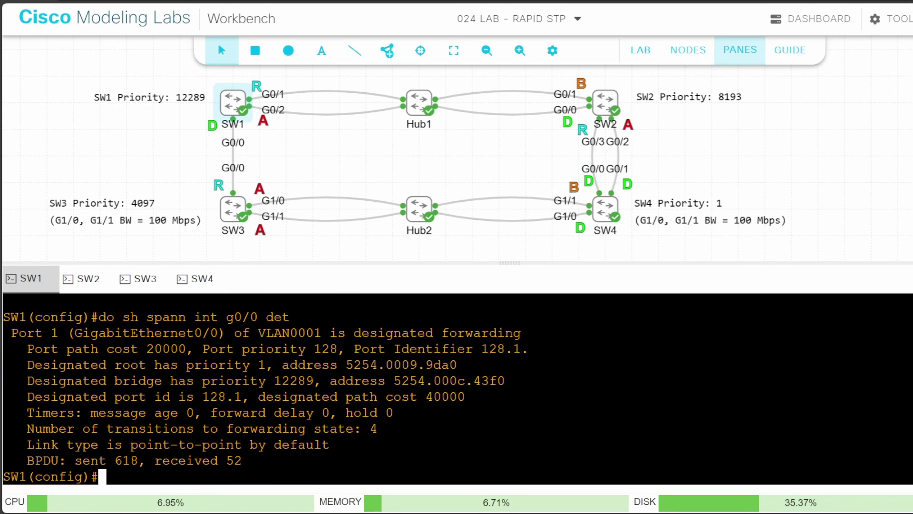
drag(19, 445, 337, 445)
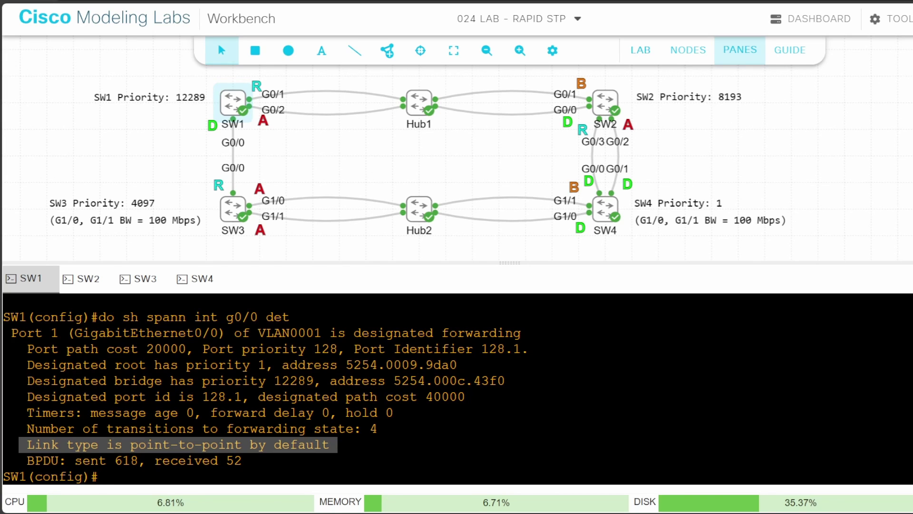
key(Escape)
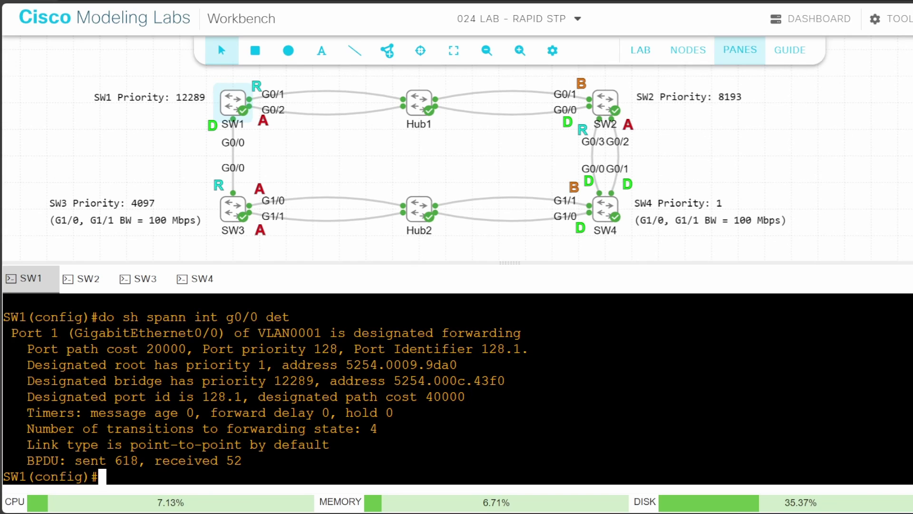
Explicitly set SW1's Gi0/0 spanning-tree link type to point-to-point
text(int g0/0)
key(Return)
text(spann)
key(Tab)
text(li)
key(BackSpace)
text(ink-type )
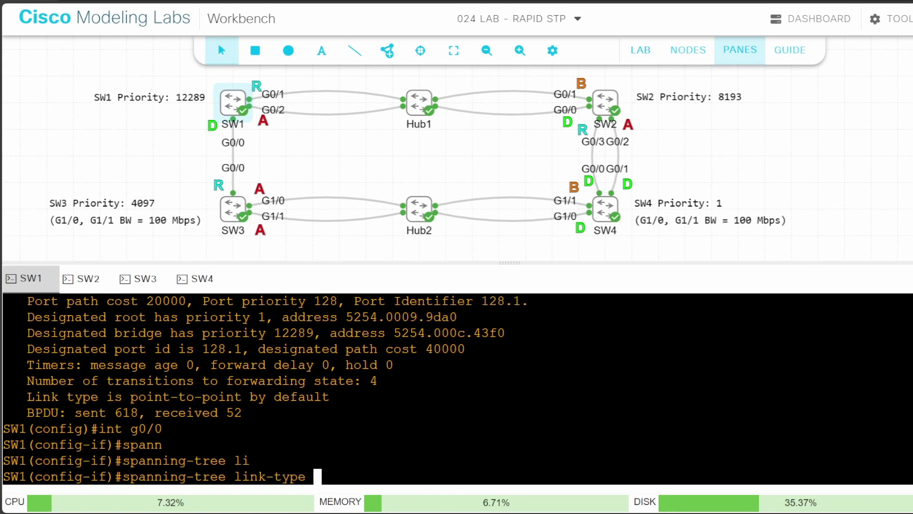
text(?po)
key(Tab)
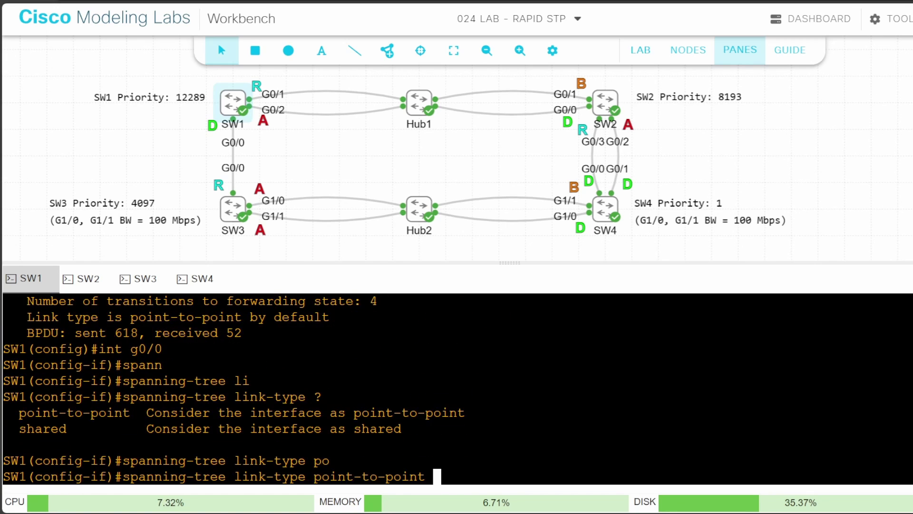
key(Return)
Verify Gi0/0's spanning-tree detail now reports point-to-point link type
text(do)
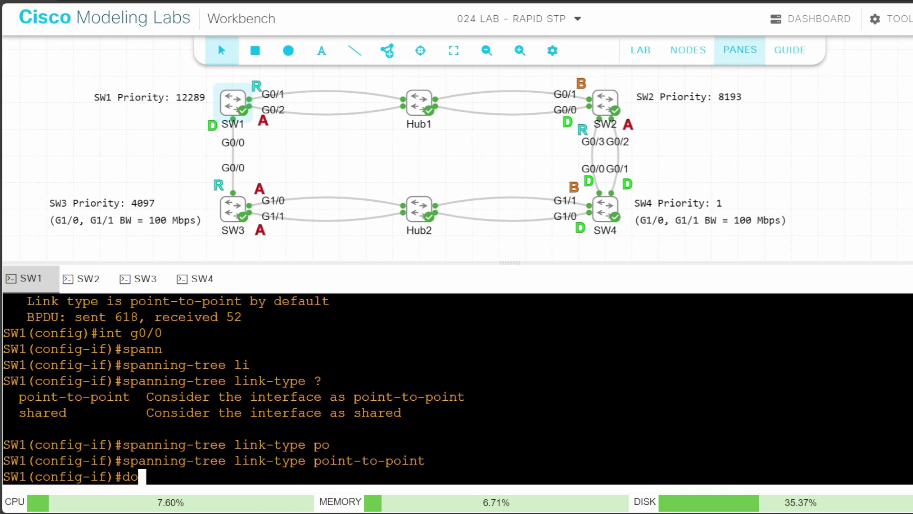
text( sh span int g0/0 det)
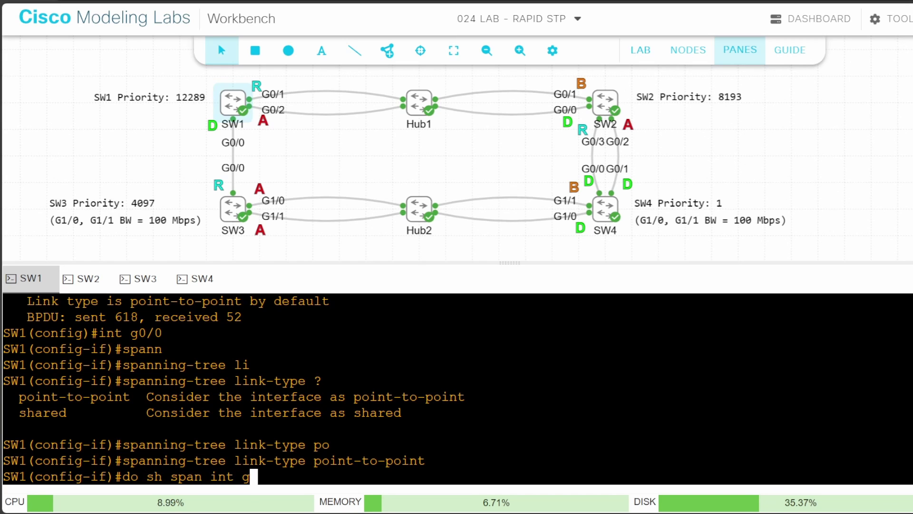
key(Return)
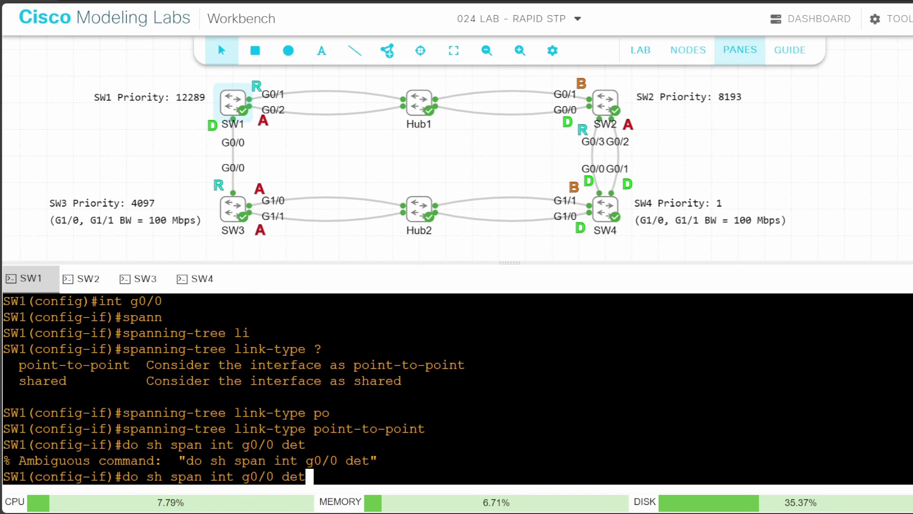
key(Return)
drag(4, 428, 265, 445)
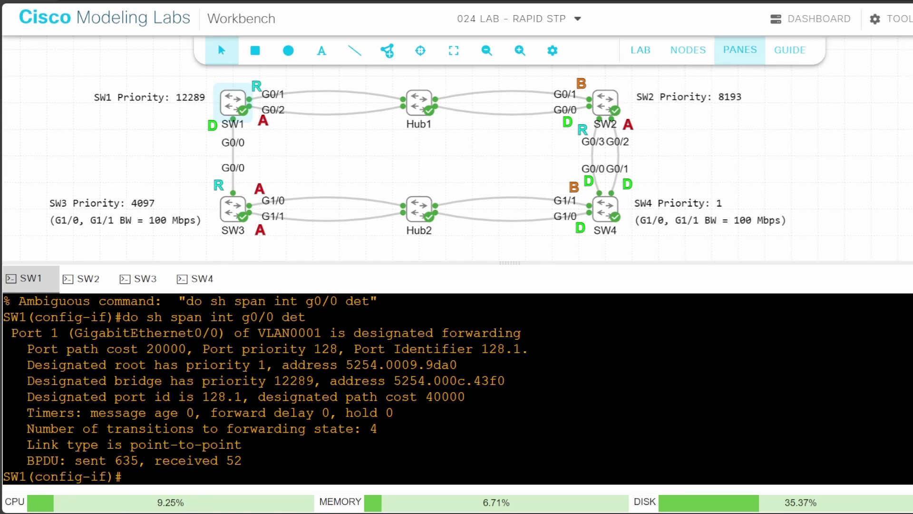
Check Gi0/1's spanning-tree detail, which shows a shared link type by default
key(Up)
key(Left)
key(Left)
key(Left)
key(Left)
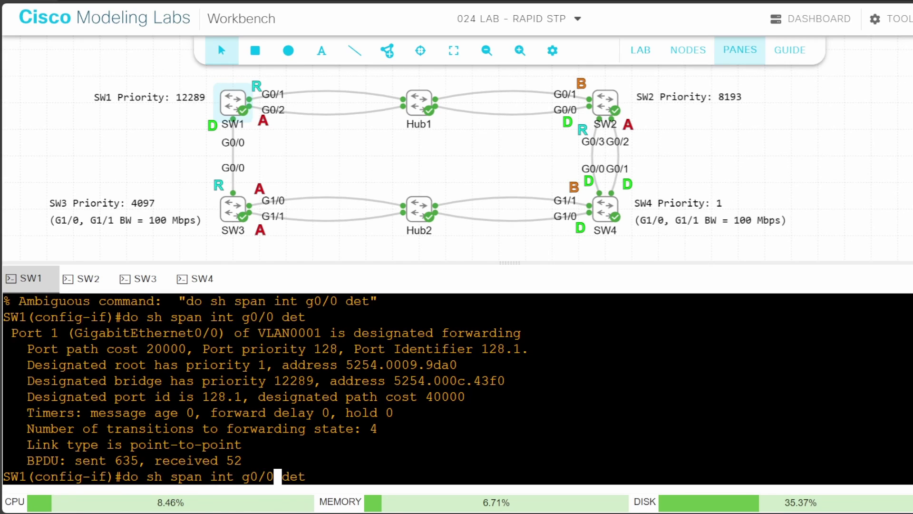
key(BackSpace)
text(1)
key(Return)
drag(283, 445, 10, 445)
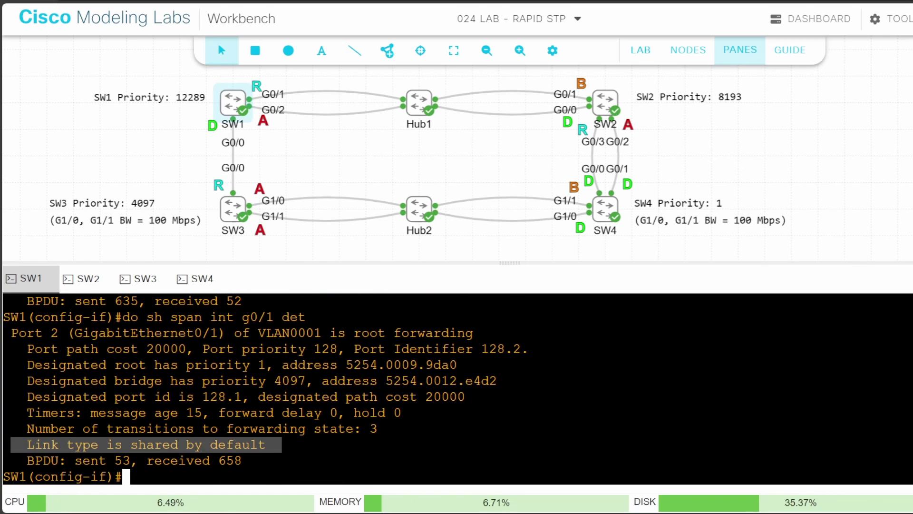
text(int range g0/1-2)
Apply spanning-tree link-type shared to SW1's Gi0/1–Gi0/2 interface range
key(Return)
text(spann)
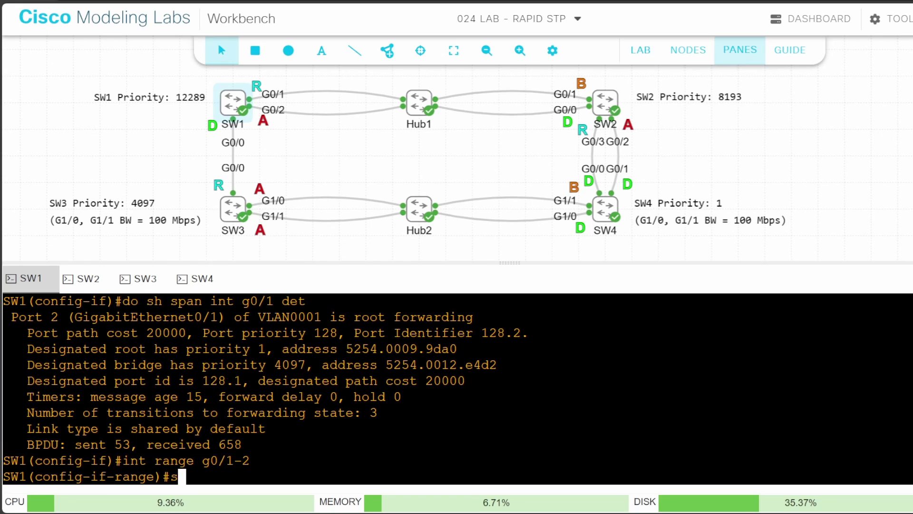
key(Tab)
text(li)
key(Tab)
text(sha)
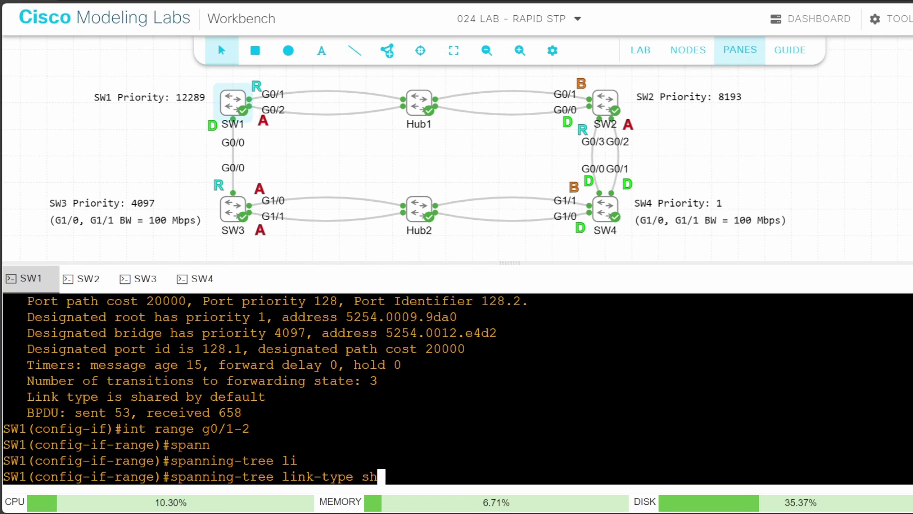
key(Tab)
key(Tab)
Re-run Gi0/1's detail check to confirm the explicit shared link type
key(Up)
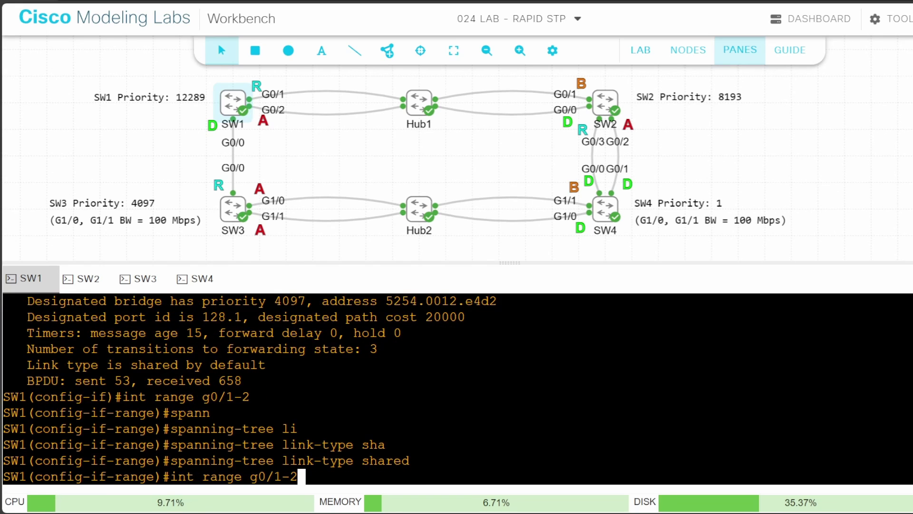
key(Up)
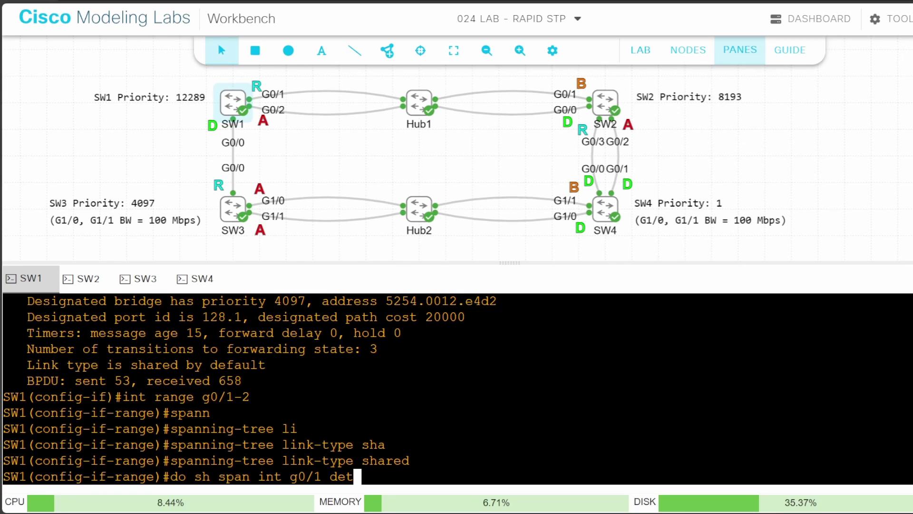
key(Return)
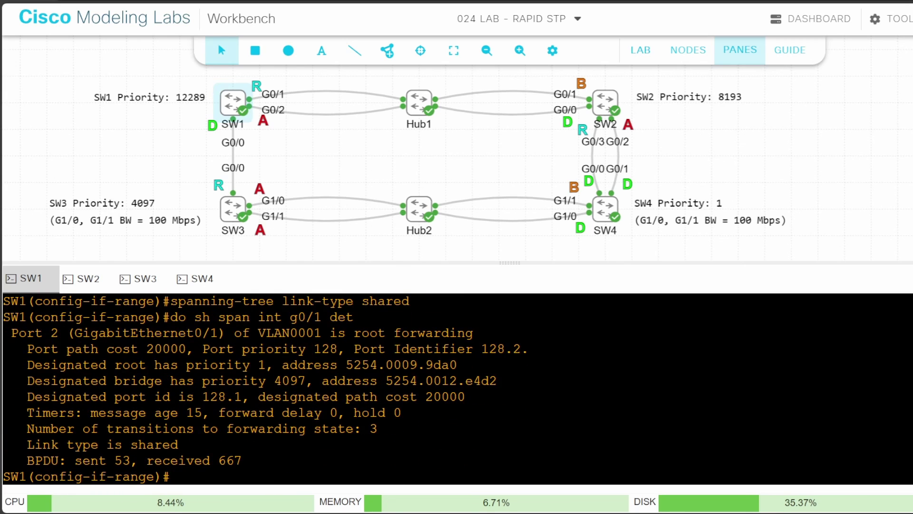
drag(218, 445, 4, 444)
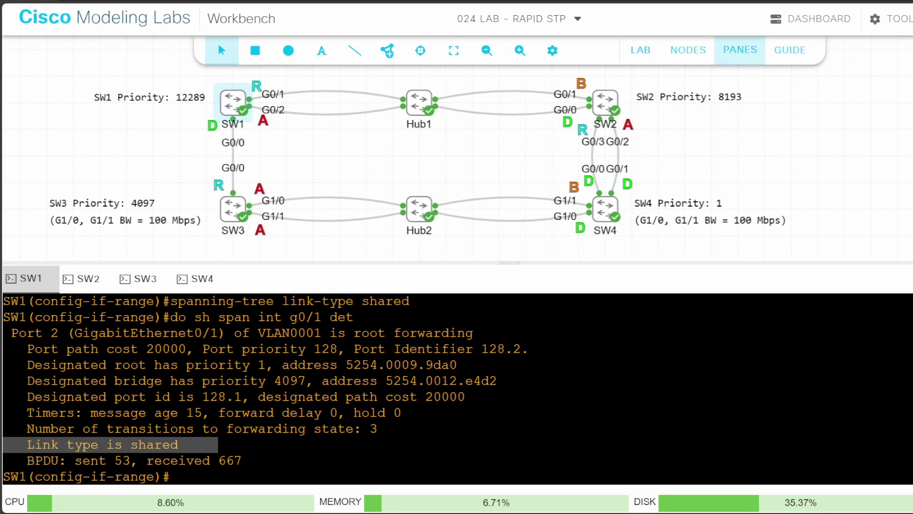
key(Escape)
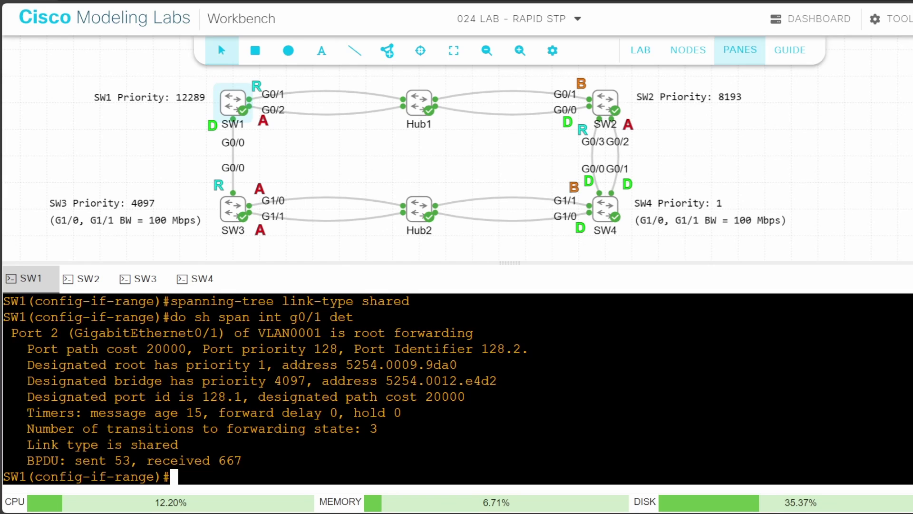
scroll(456, 389, up, 2)
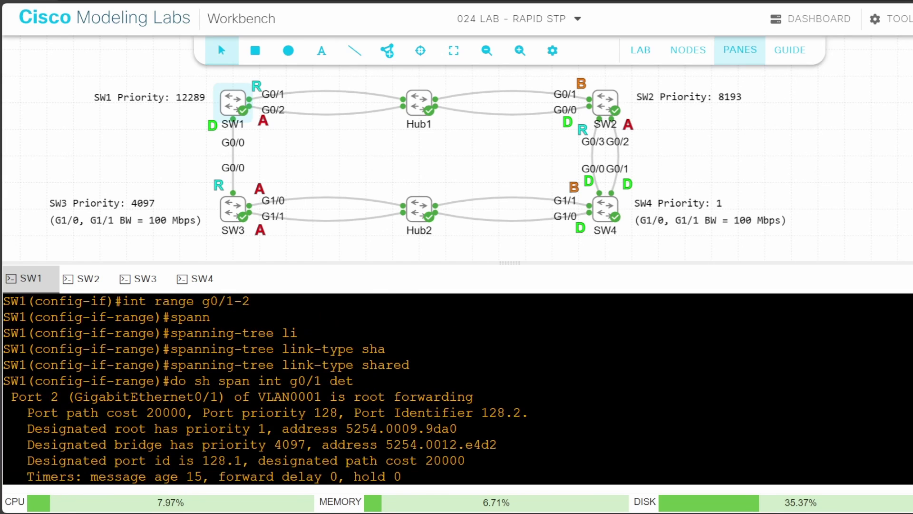
drag(363, 364, 198, 369)
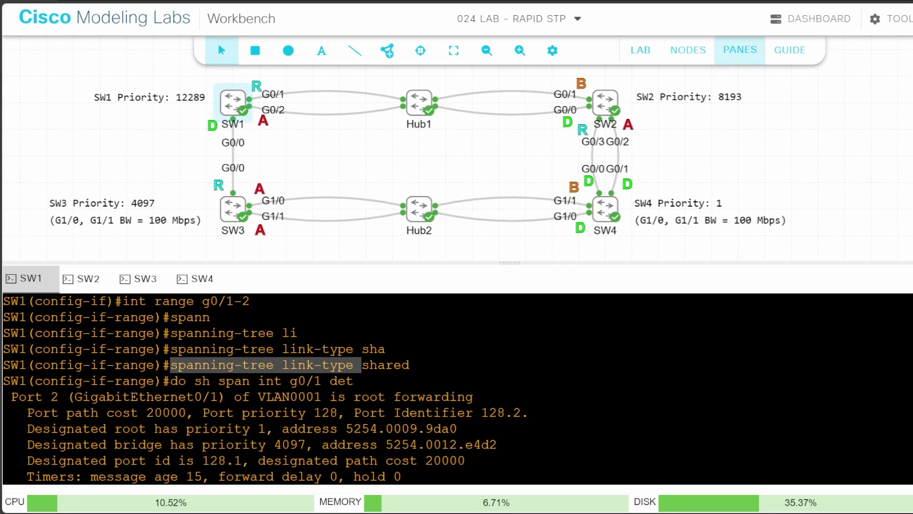